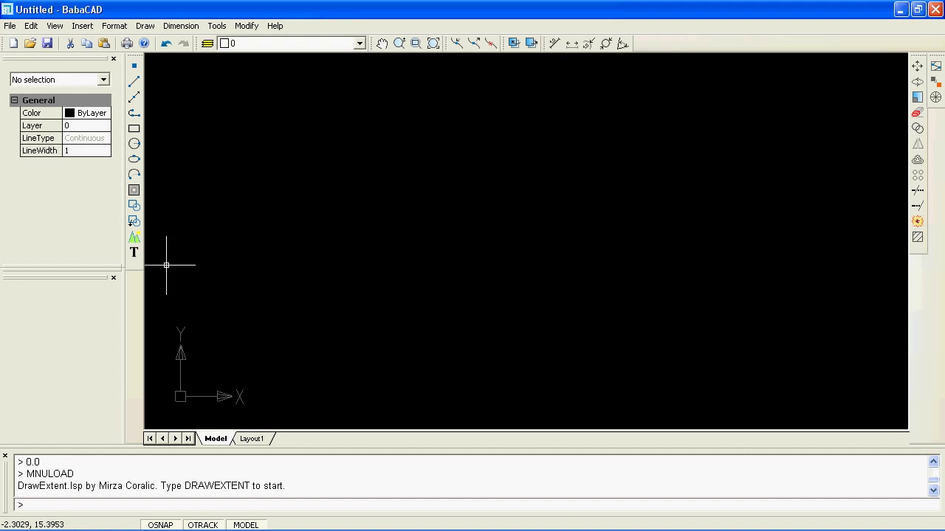
- Insert ring_complex1c.jpg as a raster image with a scale factor of 0.01
{"action": "left_click", "coordinate": [139, 240]}
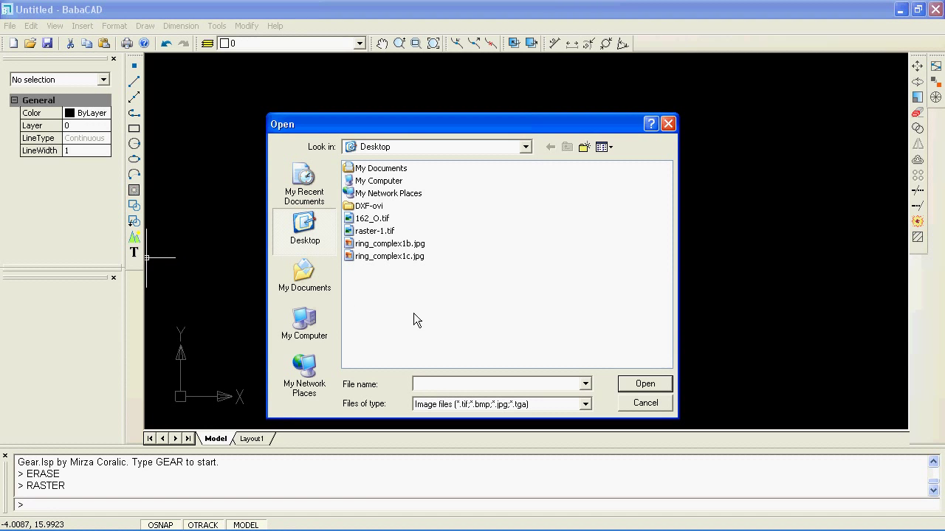
{"action": "double_click", "coordinate": [399, 262]}
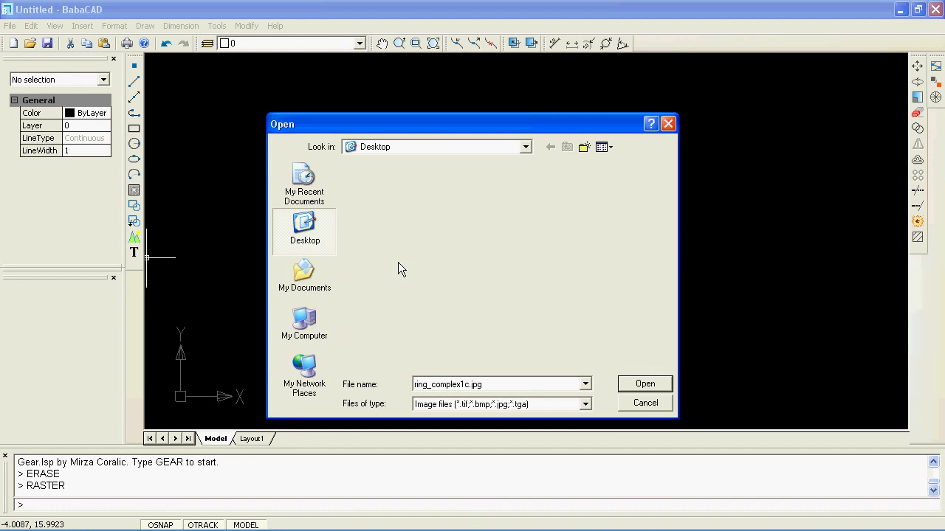
{"action": "key", "text": "Return"}
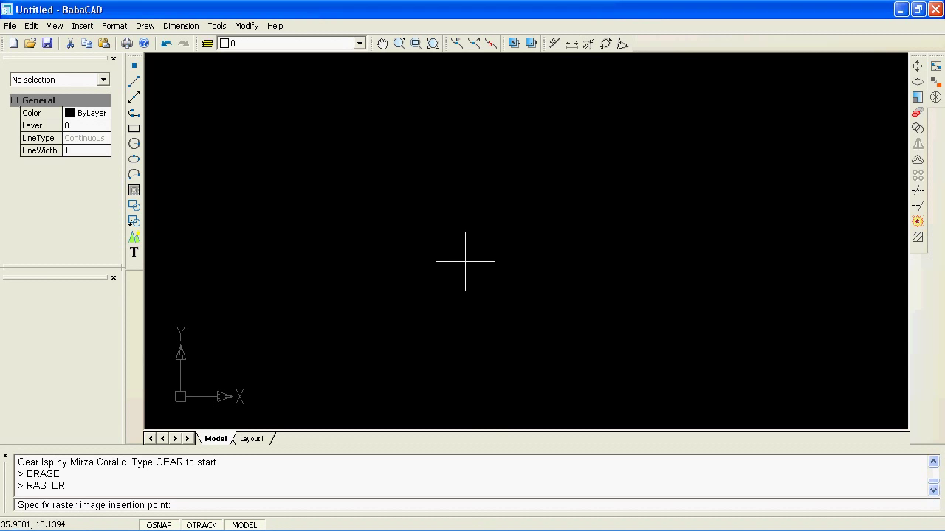
{"action": "left_click", "coordinate": [578, 235]}
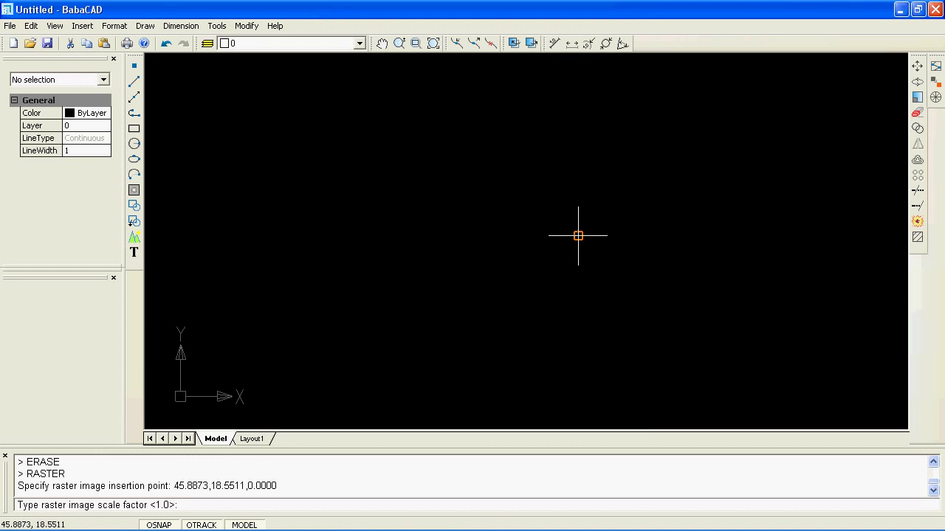
{"action": "type", "text": "0.01"}
{"action": "key", "text": "Return"}
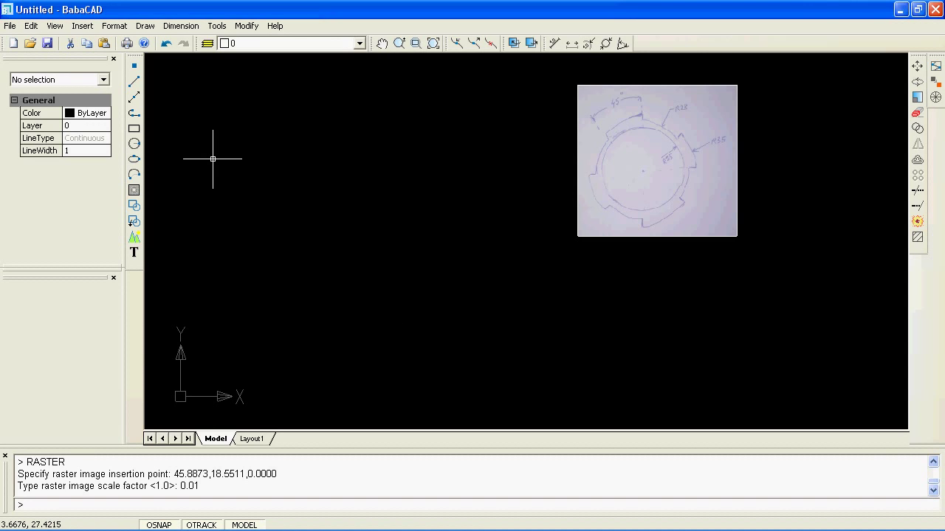
- Draw a radius-25 circle left of the sketch image and zoom out to see all of it
{"action": "left_click", "coordinate": [134, 144]}
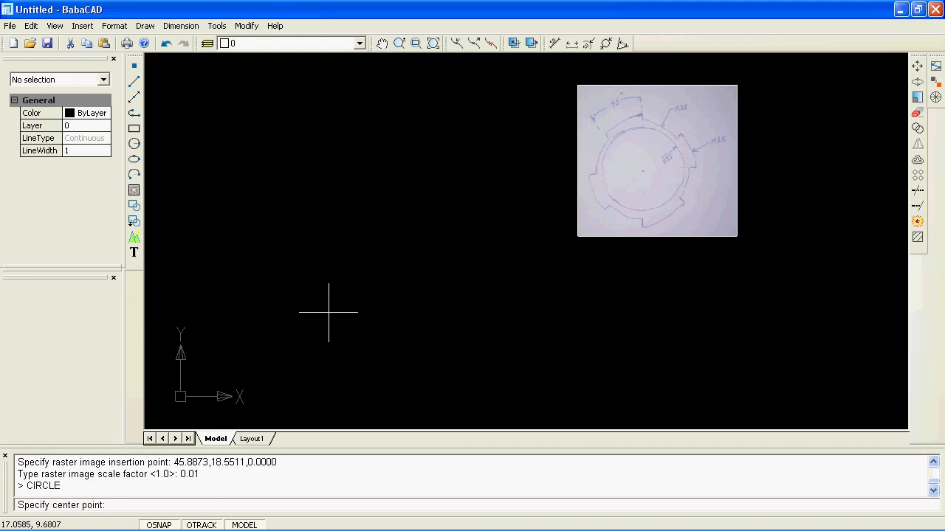
{"action": "left_click", "coordinate": [328, 312]}
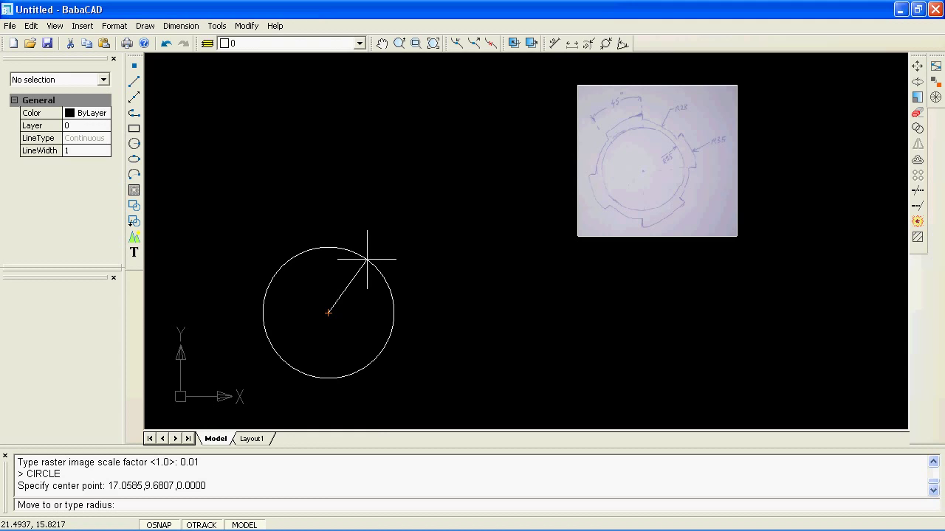
{"action": "type", "text": "25"}
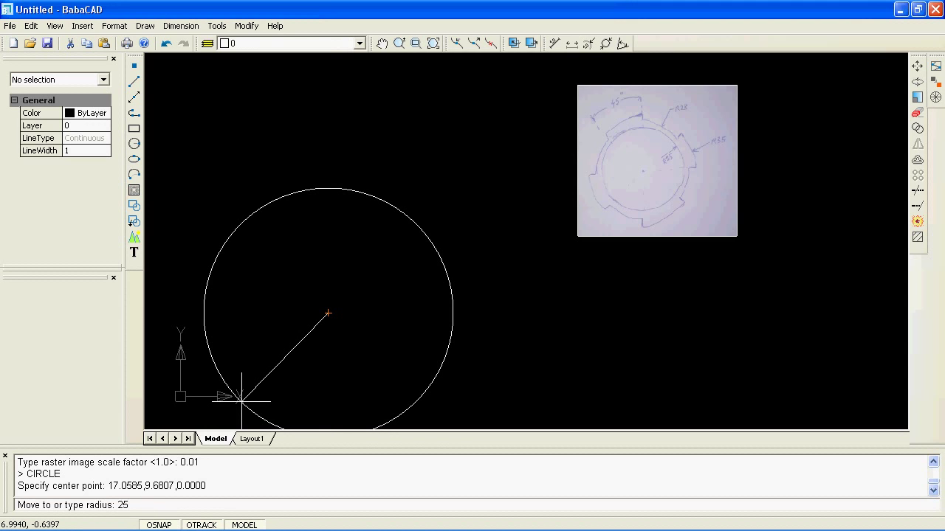
{"action": "key", "text": "Return"}
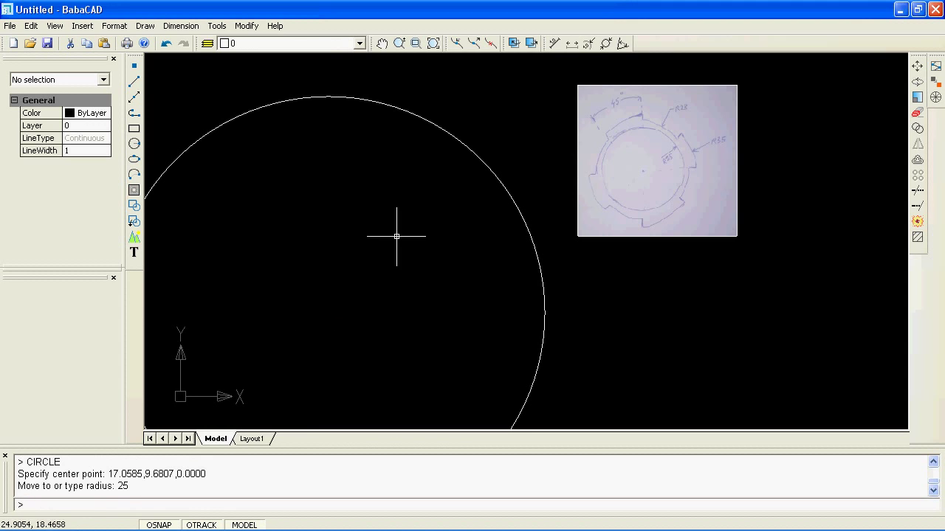
{"action": "scroll", "coordinate": [396, 236], "scroll_direction": "down", "scroll_amount": 2}
{"action": "middle_click_drag", "start_coordinate": [390, 236], "coordinate": [482, 200]}
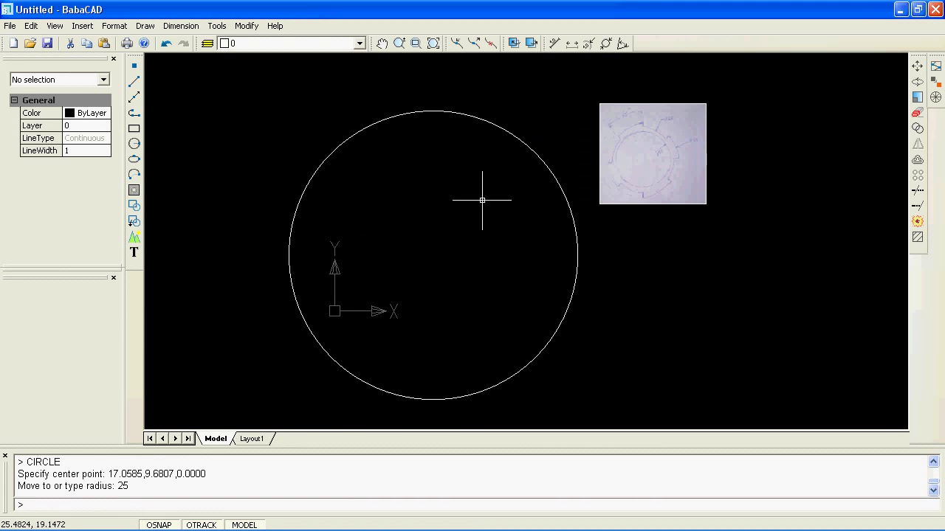
- Move the radius-25 circle and sketch image together to the right, based on the circle's centre
{"action": "left_click", "coordinate": [731, 133]}
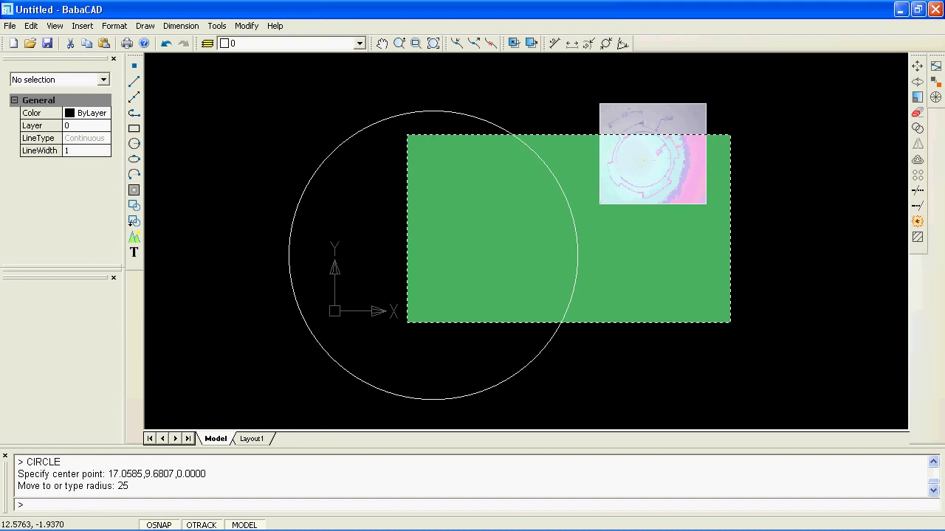
{"action": "left_click", "coordinate": [408, 322]}
{"action": "left_click", "coordinate": [918, 67]}
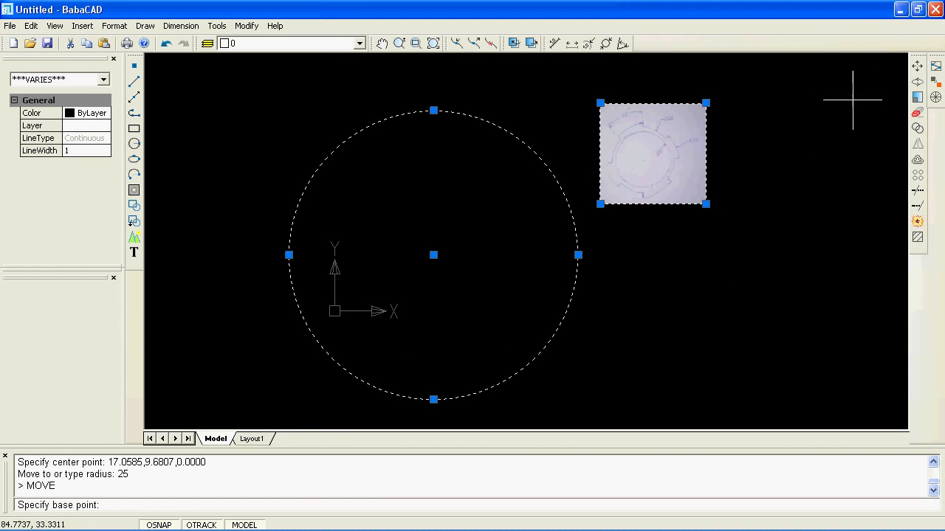
{"action": "left_click", "coordinate": [434, 255]}
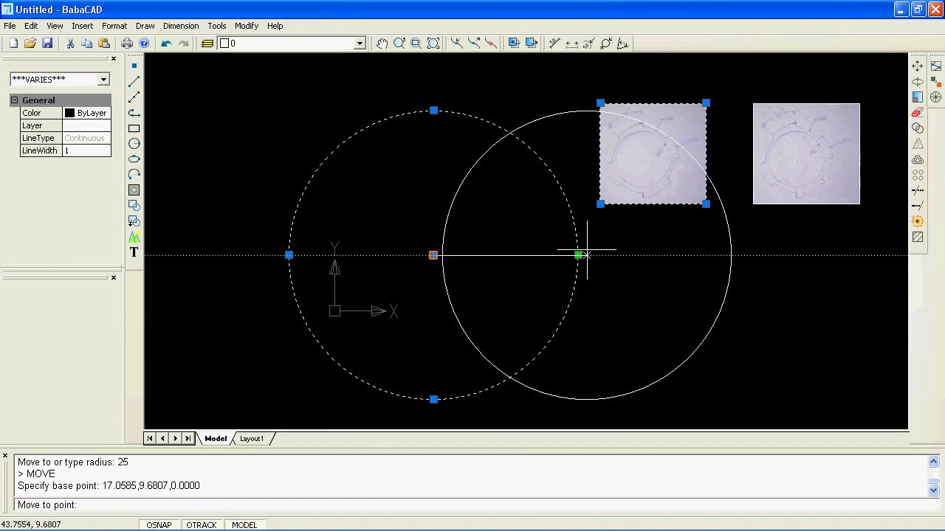
{"action": "left_click", "coordinate": [616, 243]}
{"action": "middle_click_drag", "start_coordinate": [652, 259], "coordinate": [415, 259]}
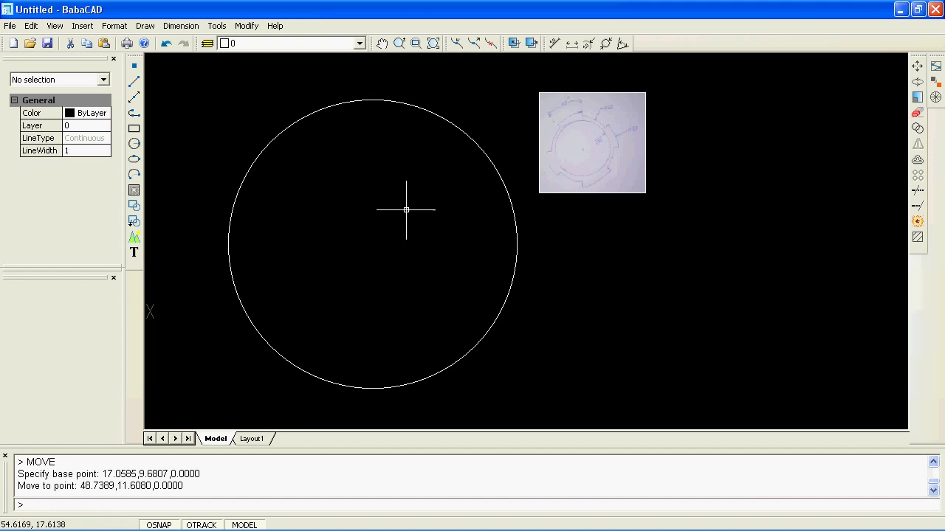
{"action": "scroll", "coordinate": [590, 135], "scroll_direction": "up", "scroll_amount": 3}
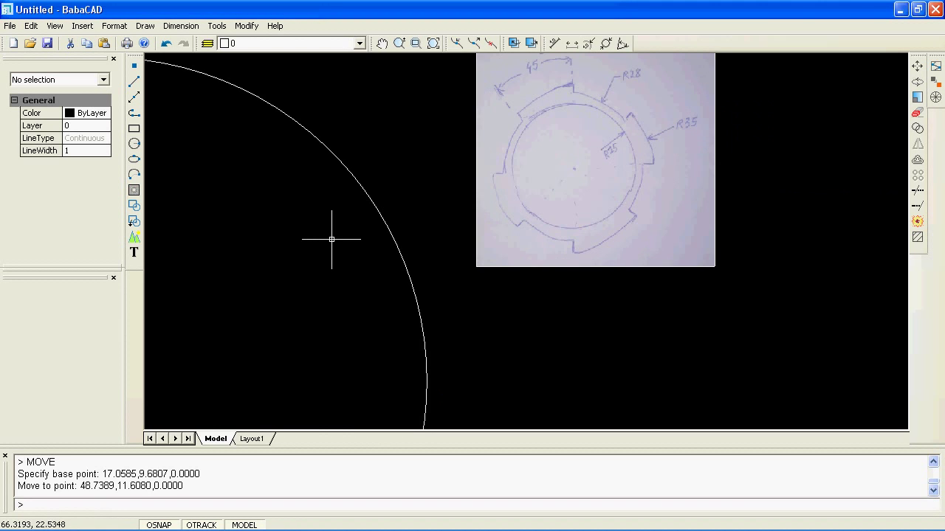
{"action": "scroll", "coordinate": [328, 241], "scroll_direction": "down", "scroll_amount": 2}
{"action": "mouse_move", "coordinate": [322, 246]}
{"action": "middle_mouse_down"}
{"action": "mouse_move", "coordinate": [481, 216]}
{"action": "mouse_move", "coordinate": [445, 224]}
{"action": "mouse_move", "coordinate": [436, 209]}
{"action": "middle_mouse_up"}
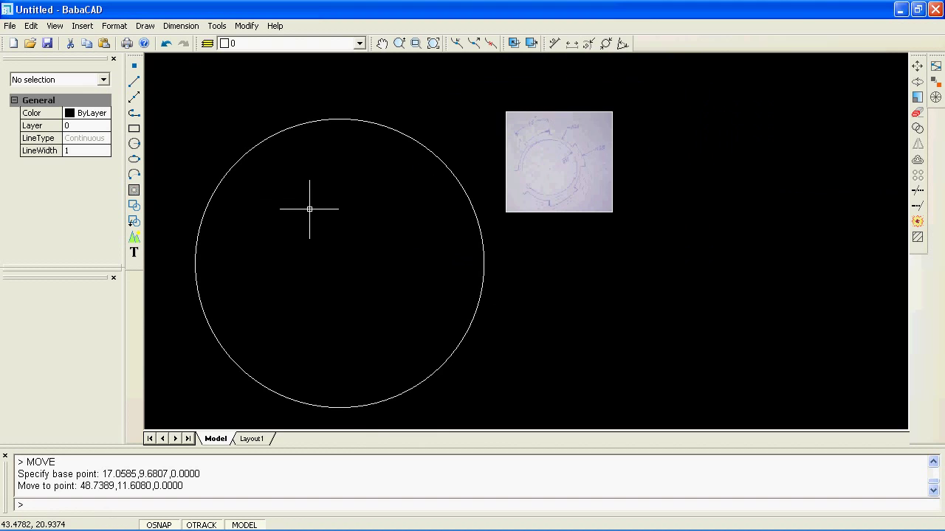
- Move the sketch image alone further right, clear of the circle
{"action": "left_click", "coordinate": [548, 212]}
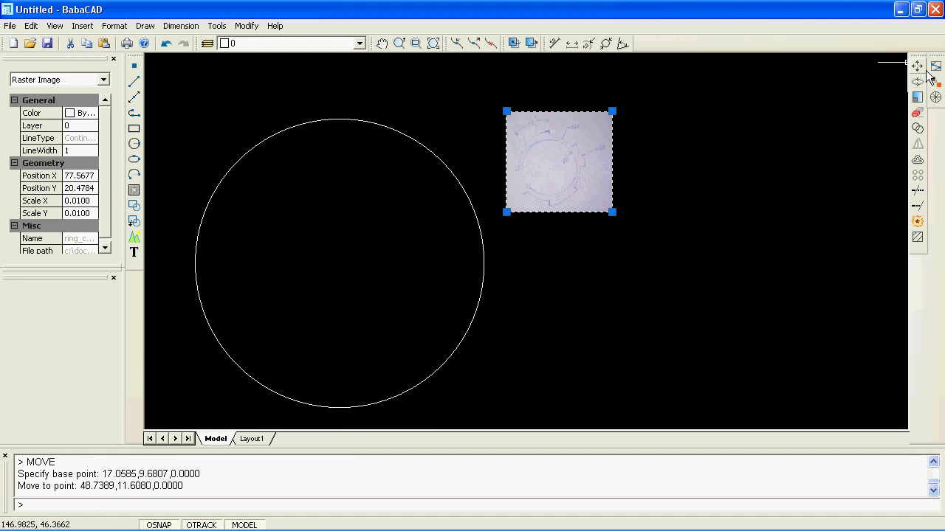
{"action": "left_click", "coordinate": [916, 66]}
{"action": "left_click", "coordinate": [506, 212]}
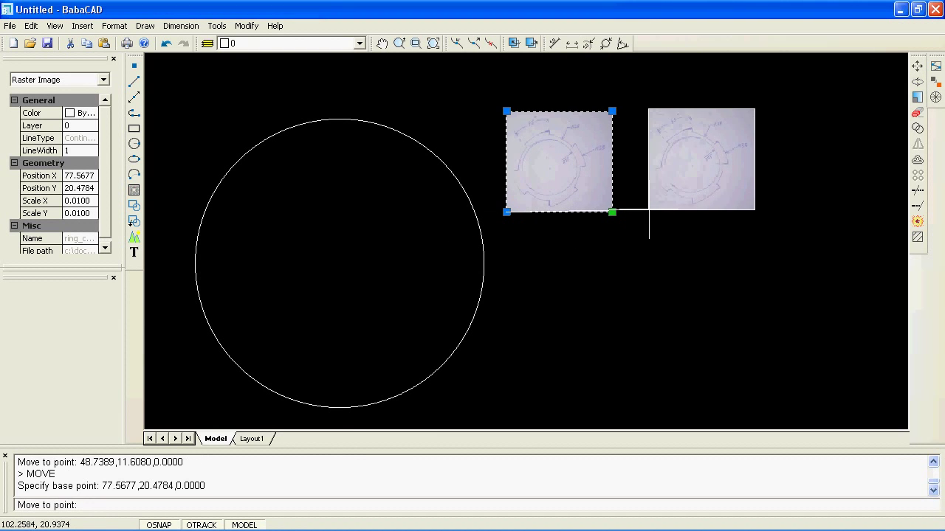
{"action": "left_click", "coordinate": [652, 211]}
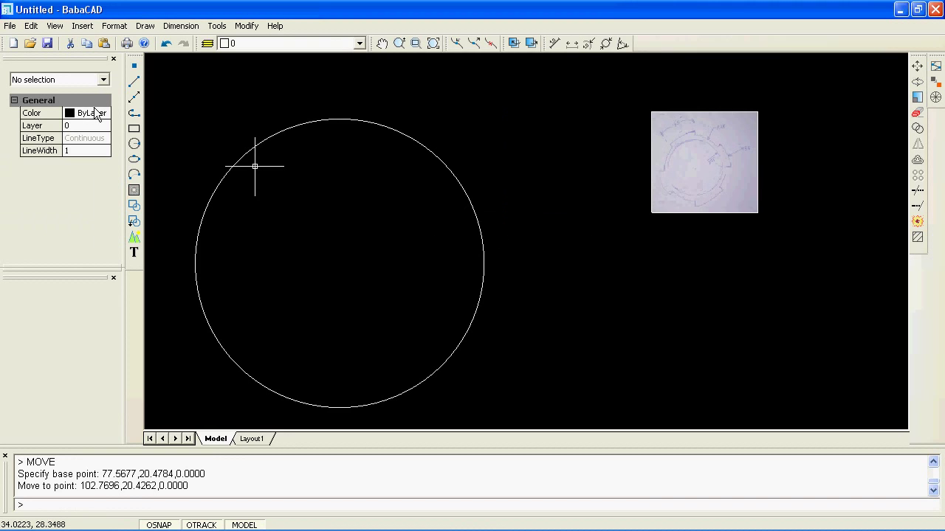
- Draw circles of radius 28 and 35 on the existing circle's centre
{"action": "left_click", "coordinate": [141, 151]}
{"action": "left_click", "coordinate": [339, 263]}
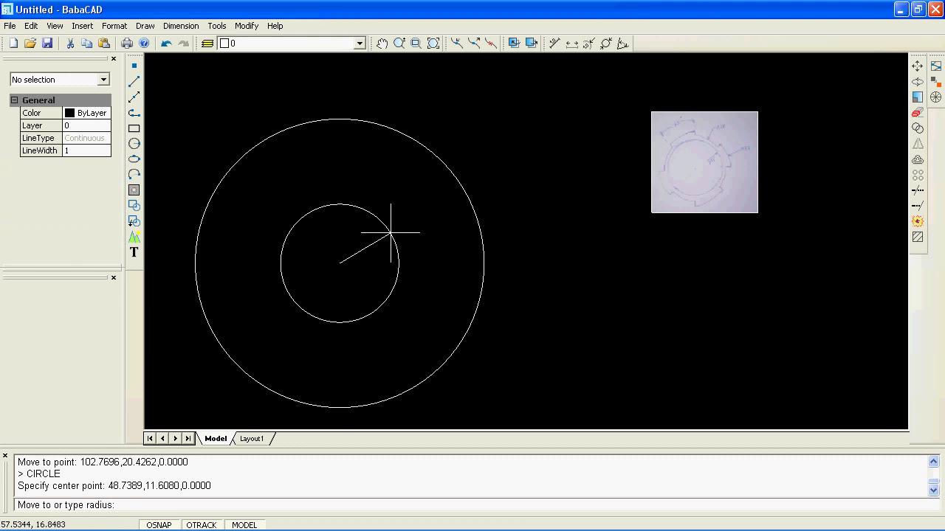
{"action": "type", "text": "28"}
{"action": "key", "text": "Return"}
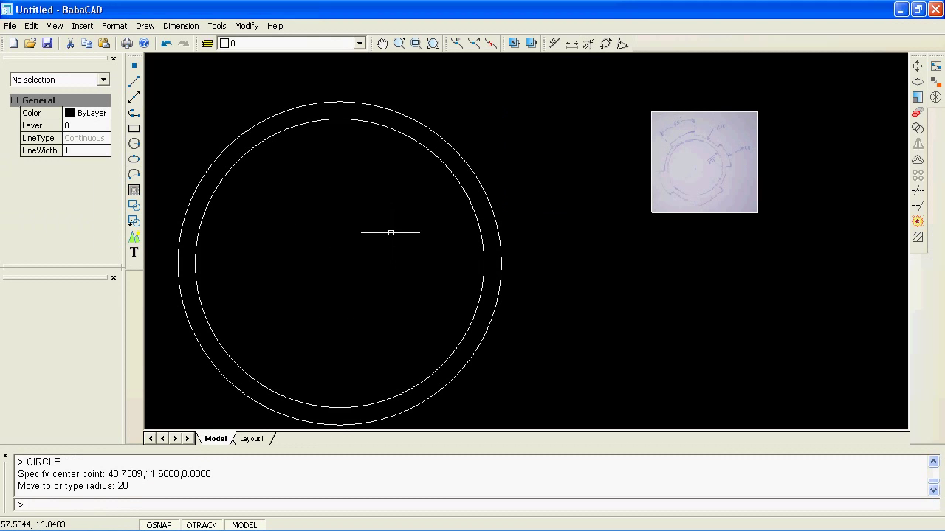
{"action": "right_click", "coordinate": [377, 239]}
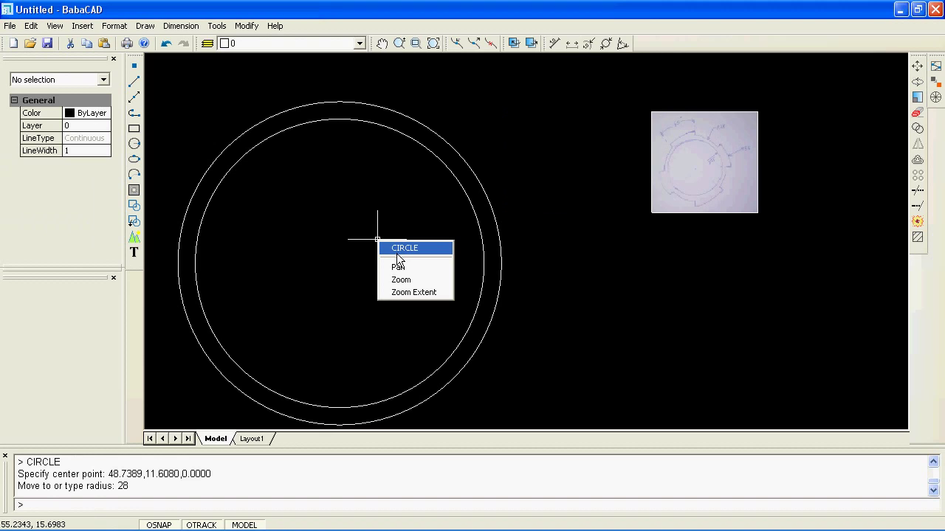
{"action": "left_click", "coordinate": [396, 251]}
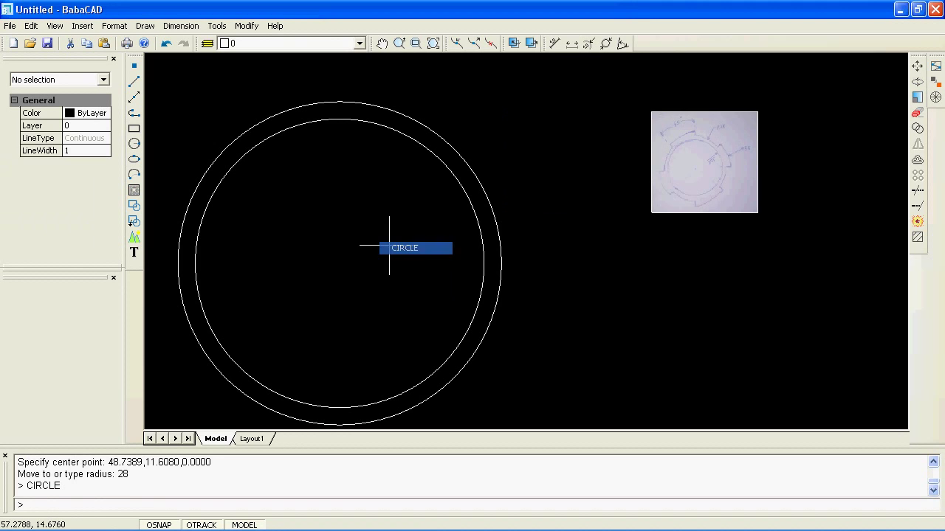
{"action": "left_click", "coordinate": [339, 264]}
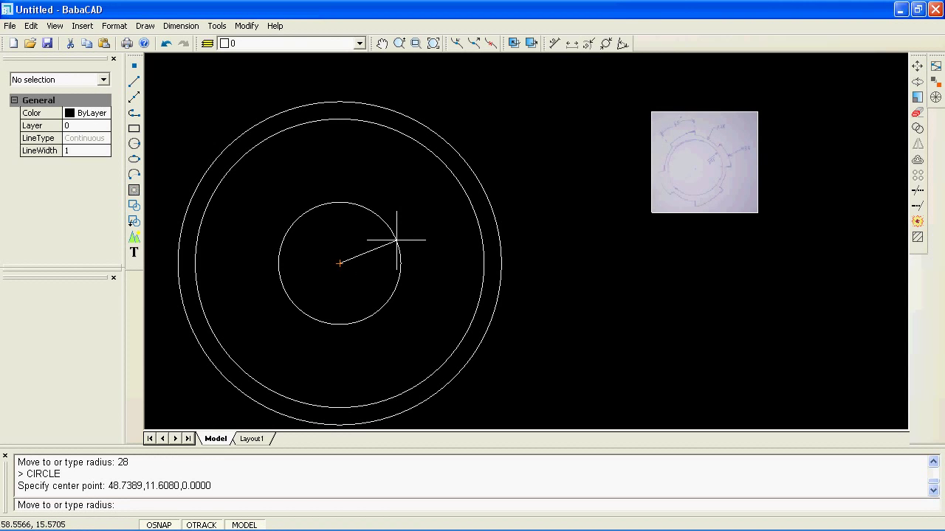
{"action": "type", "text": "35"}
{"action": "key", "text": "Return"}
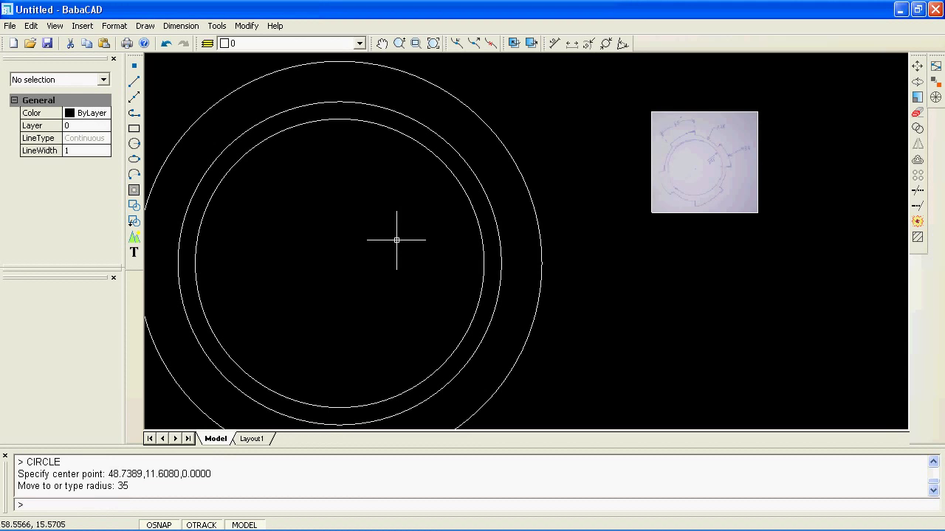
- Check the outer circle's radius and reframe the view around all three rings
{"action": "left_click", "coordinate": [515, 165]}
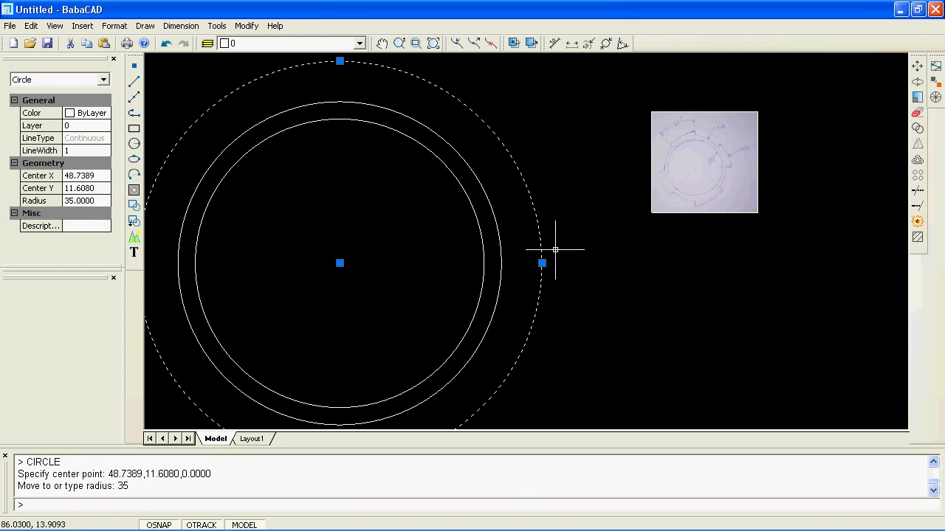
{"action": "key", "text": "Escape"}
{"action": "scroll", "coordinate": [392, 253], "scroll_direction": "down", "scroll_amount": 1}
{"action": "middle_click_drag", "start_coordinate": [388, 250], "coordinate": [472, 236]}
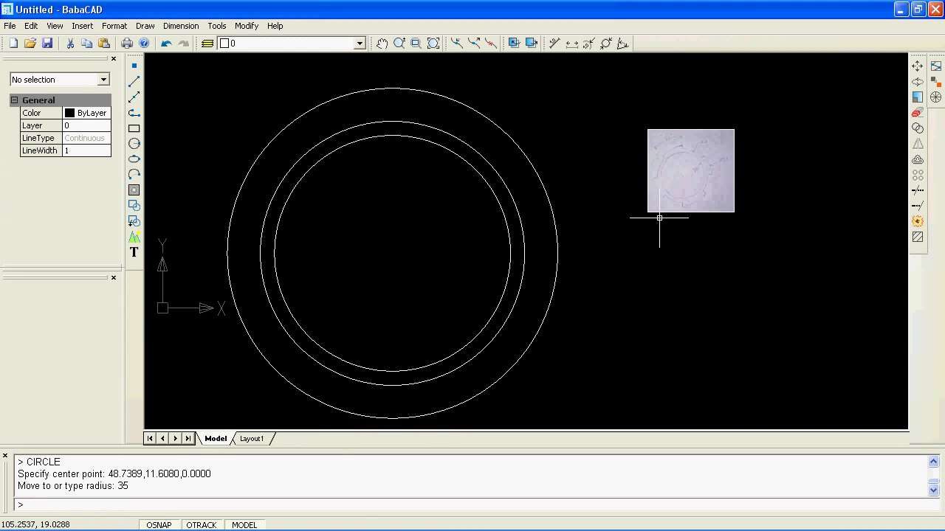
{"action": "scroll", "coordinate": [677, 150], "scroll_direction": "up", "scroll_amount": 1}
{"action": "scroll", "coordinate": [676, 150], "scroll_direction": "up", "scroll_amount": 1}
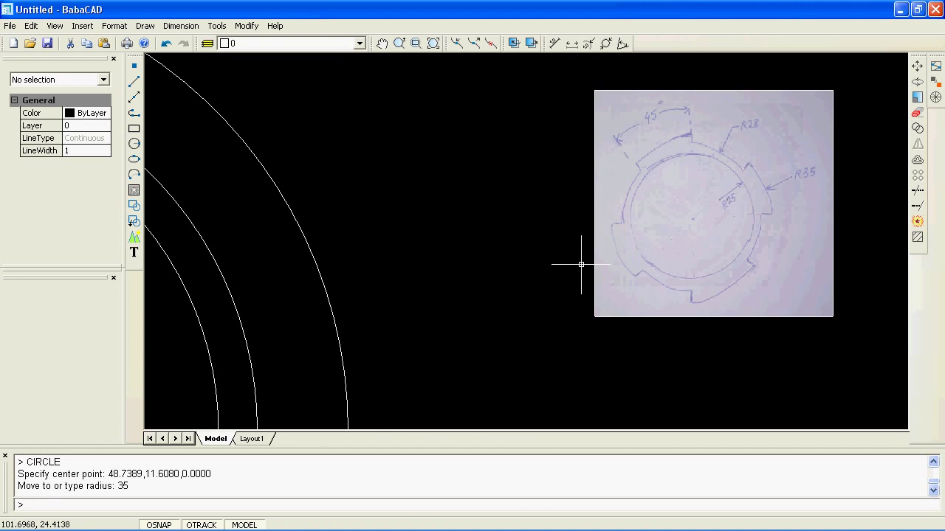
{"action": "scroll", "coordinate": [485, 253], "scroll_direction": "down", "scroll_amount": 1}
{"action": "scroll", "coordinate": [443, 253], "scroll_direction": "down", "scroll_amount": 1}
{"action": "middle_click_drag", "start_coordinate": [417, 253], "coordinate": [613, 204]}
{"action": "scroll", "coordinate": [598, 243], "scroll_direction": "down", "scroll_amount": 1}
{"action": "mouse_move", "coordinate": [598, 243]}
{"action": "middle_mouse_down"}
{"action": "mouse_move", "coordinate": [569, 202]}
{"action": "mouse_move", "coordinate": [567, 211]}
{"action": "middle_mouse_up"}
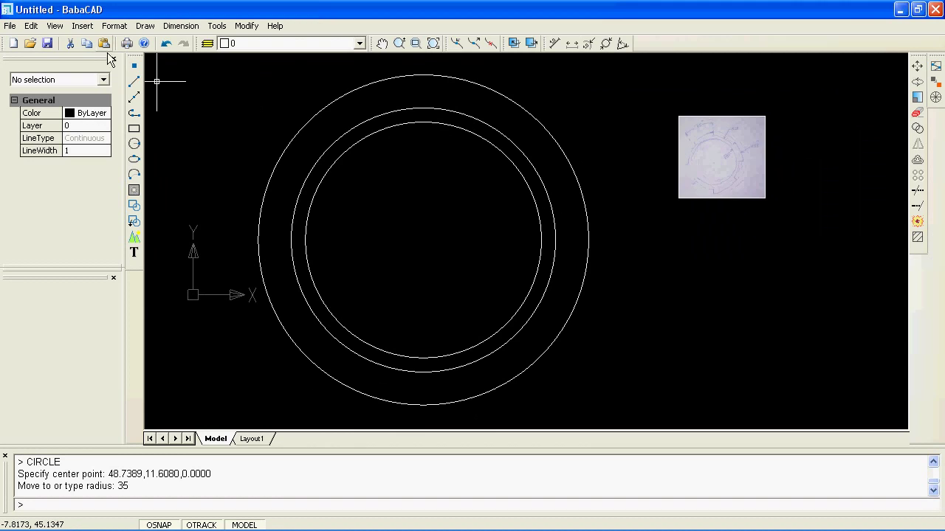
- Draw centre lines from the common centre rightward and upward past the outer circle
{"action": "left_click", "coordinate": [138, 87]}
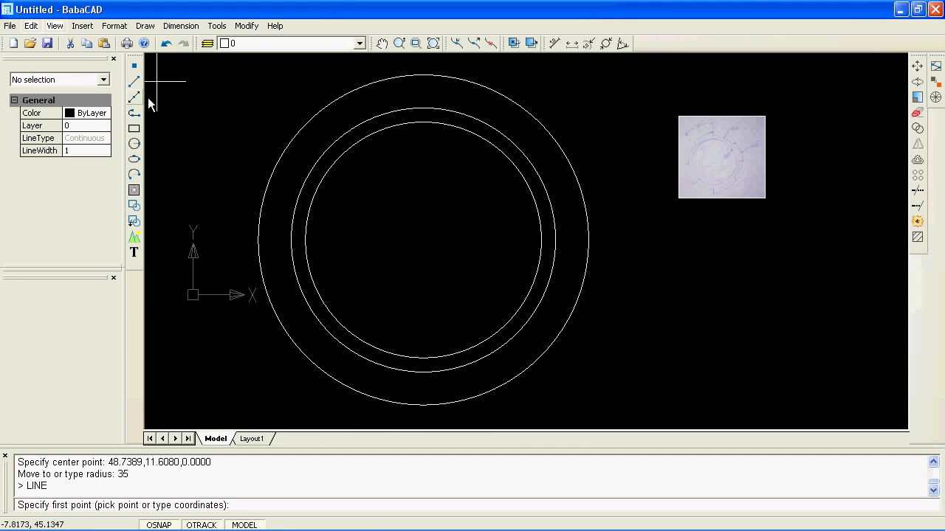
{"action": "left_click", "coordinate": [423, 239]}
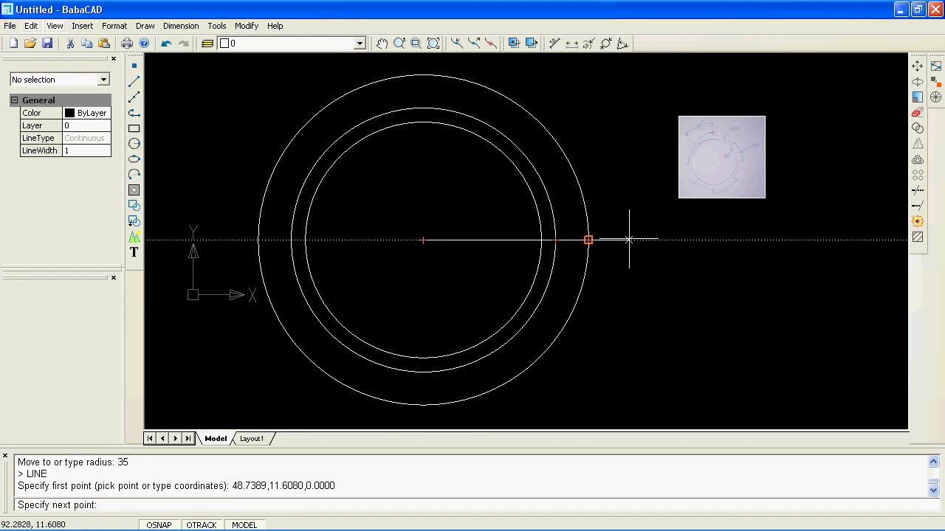
{"action": "left_click", "coordinate": [629, 239]}
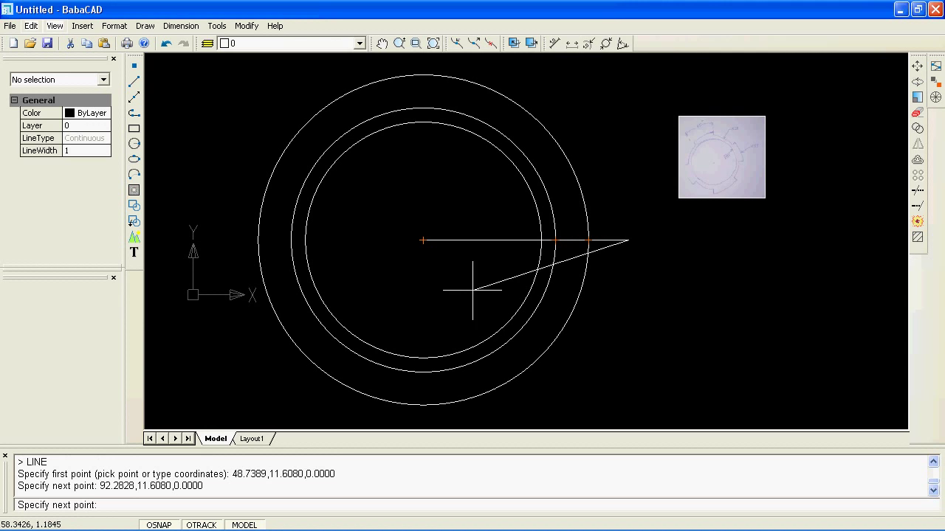
{"action": "right_click", "coordinate": [407, 285]}
{"action": "right_click", "coordinate": [409, 288]}
{"action": "left_click", "coordinate": [428, 297]}
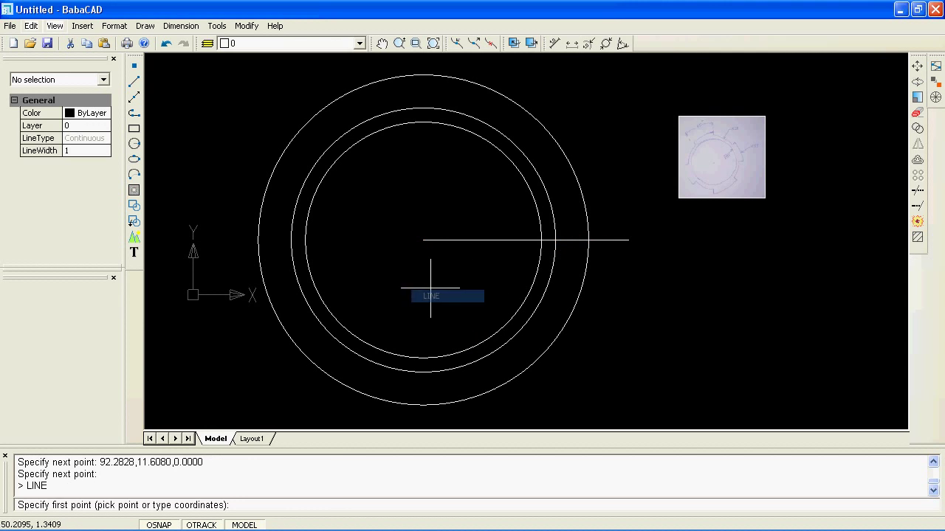
{"action": "left_click", "coordinate": [423, 239]}
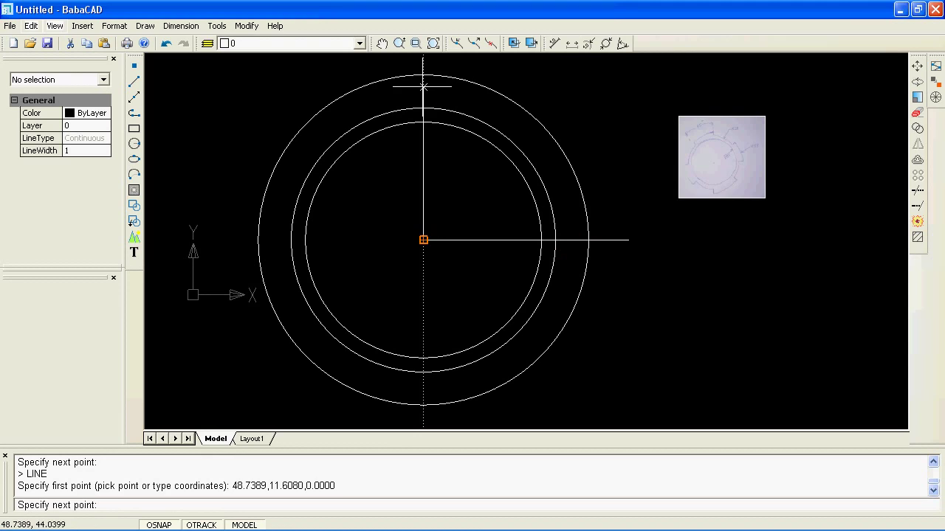
{"action": "middle_click_drag", "start_coordinate": [423, 63], "coordinate": [420, 96]}
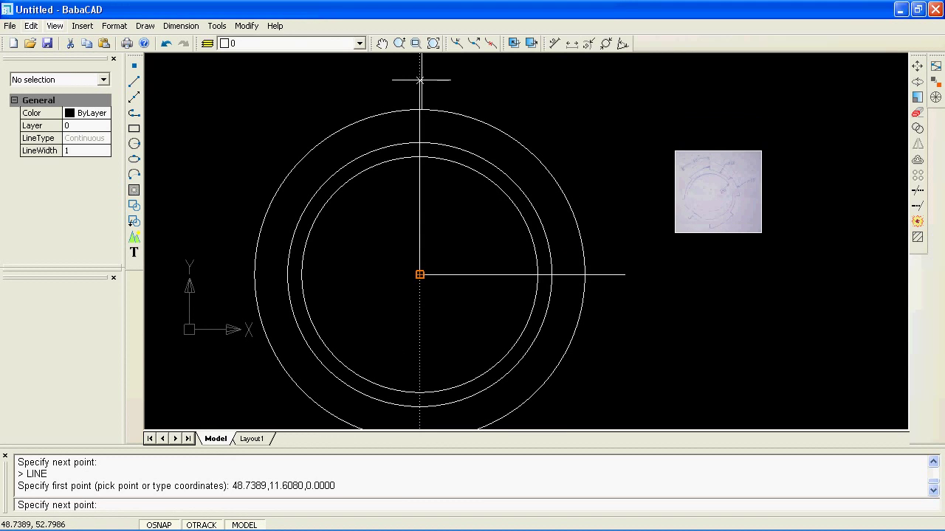
{"action": "left_click", "coordinate": [420, 78]}
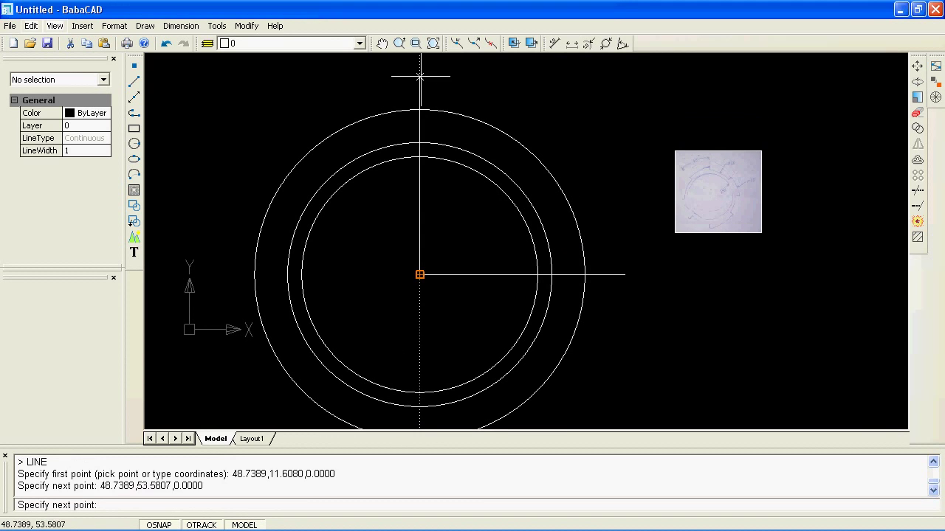
{"action": "key", "text": "Escape"}
- Add the leftward and downward centre lines from the common centre, then recentre the view
{"action": "right_click", "coordinate": [393, 296]}
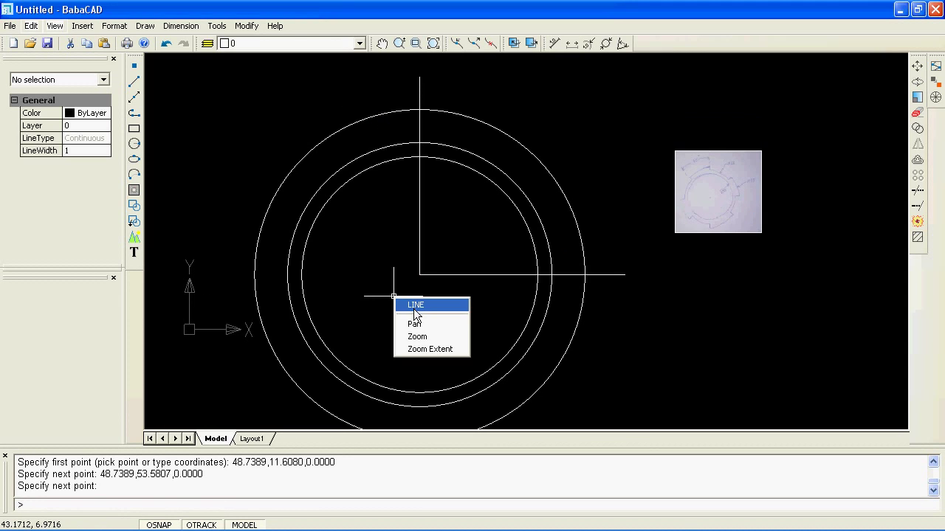
{"action": "left_click", "coordinate": [410, 307]}
{"action": "left_click", "coordinate": [418, 275]}
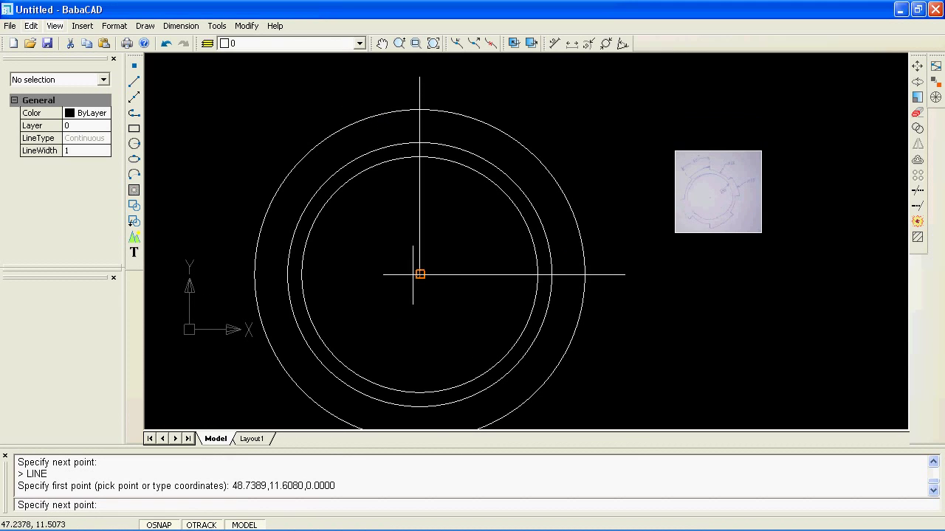
{"action": "left_click", "coordinate": [217, 275]}
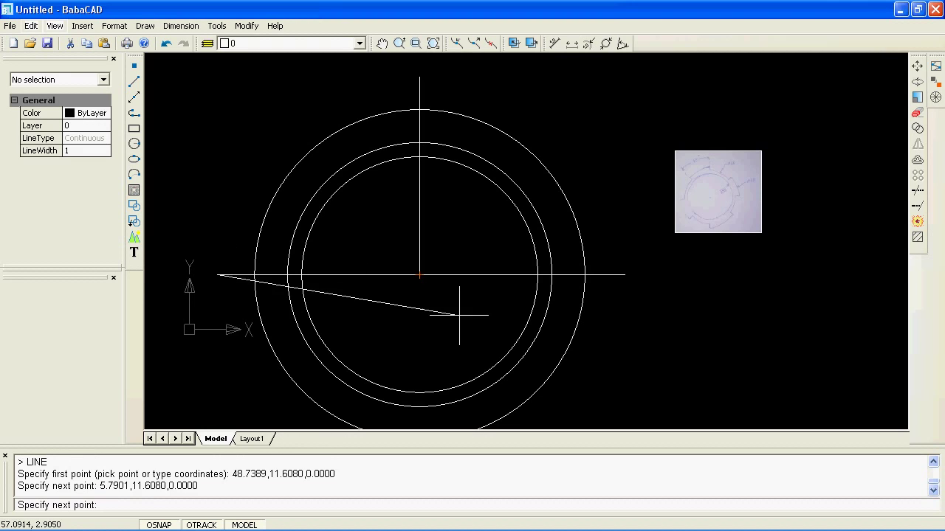
{"action": "key", "text": "Escape"}
{"action": "right_click", "coordinate": [451, 316]}
{"action": "left_click", "coordinate": [465, 325]}
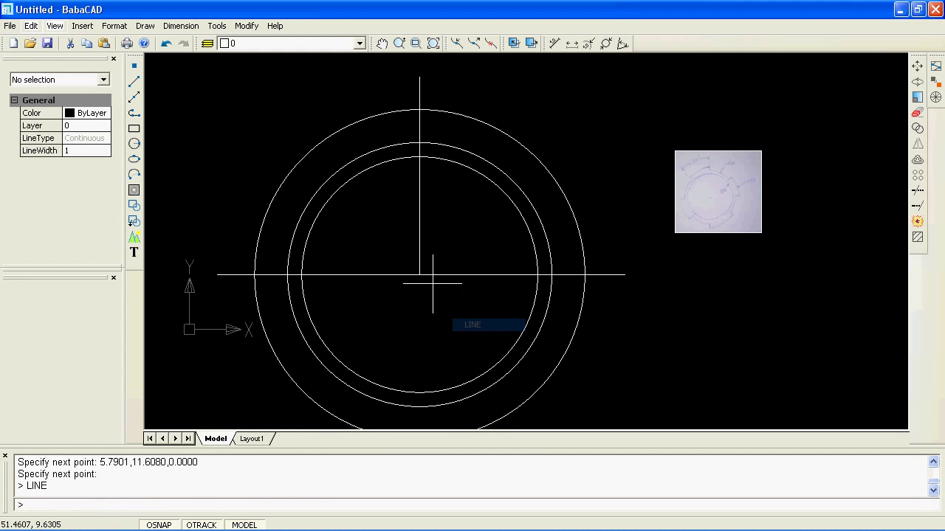
{"action": "left_click", "coordinate": [419, 275]}
{"action": "middle_click_drag", "start_coordinate": [419, 318], "coordinate": [418, 214]}
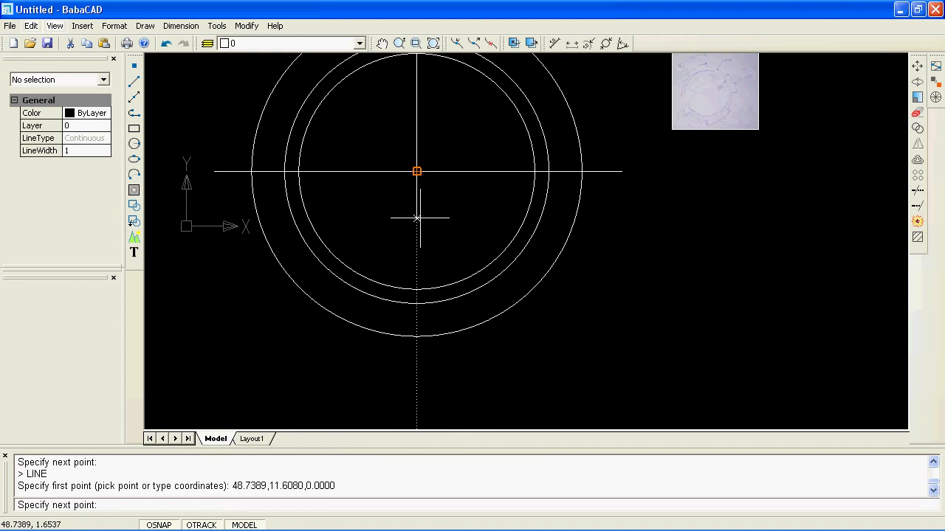
{"action": "left_click", "coordinate": [417, 364]}
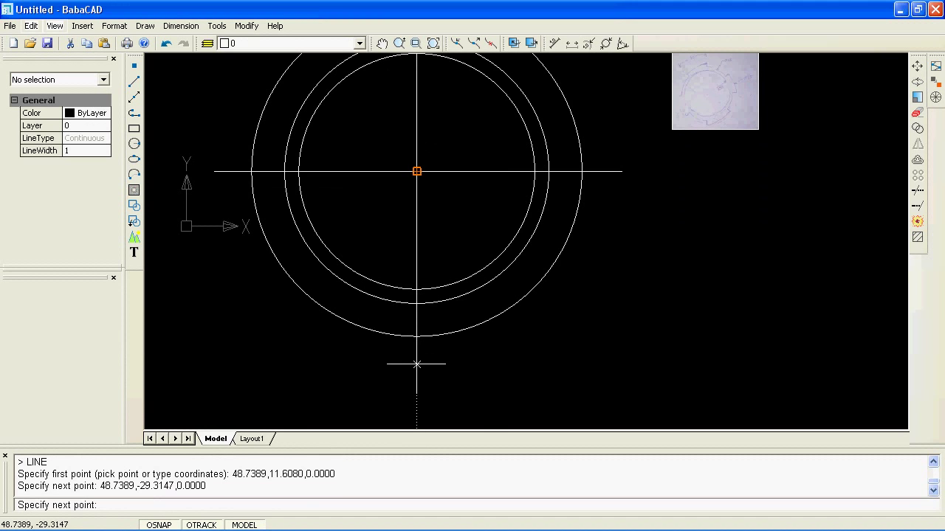
{"action": "key", "text": "Escape"}
{"action": "scroll", "coordinate": [473, 181], "scroll_direction": "down", "scroll_amount": 4}
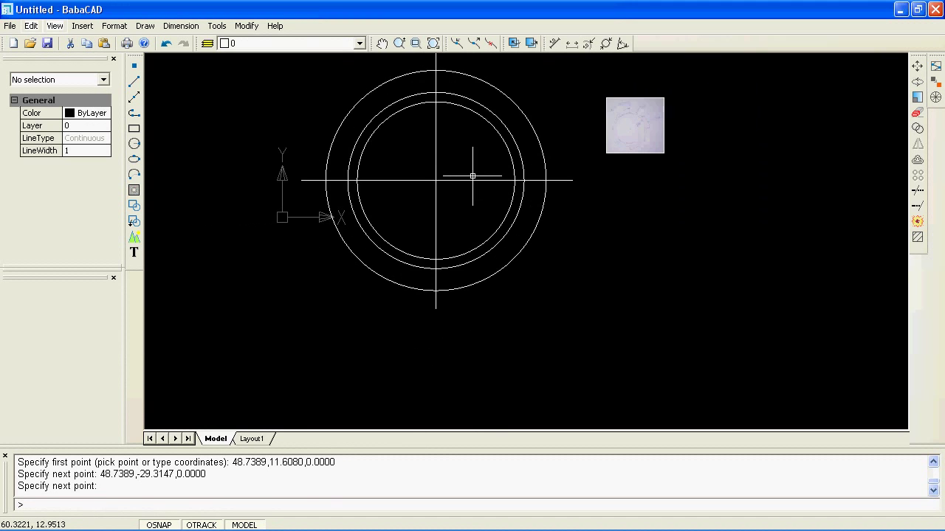
{"action": "mouse_move", "coordinate": [475, 172]}
{"action": "middle_mouse_down"}
{"action": "mouse_move", "coordinate": [491, 194]}
{"action": "mouse_move", "coordinate": [482, 223]}
{"action": "middle_mouse_up"}
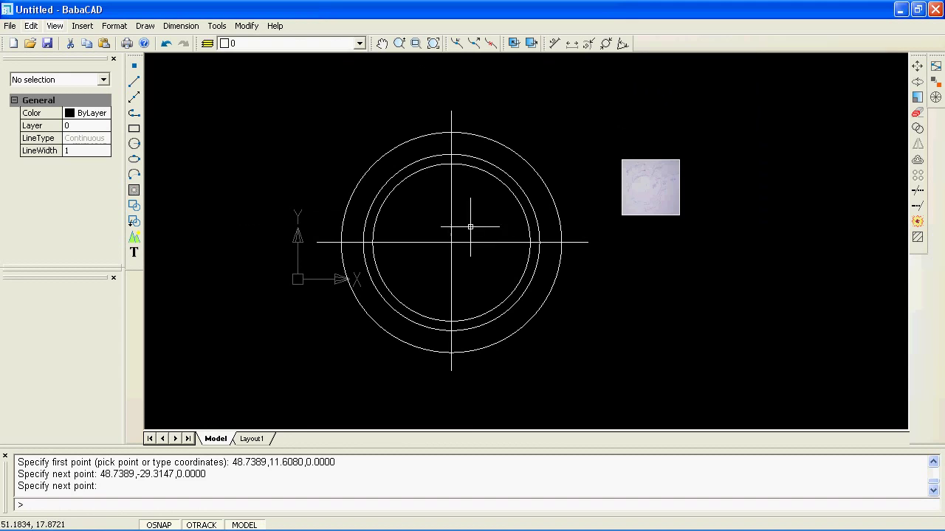
{"action": "left_click", "coordinate": [137, 84]}
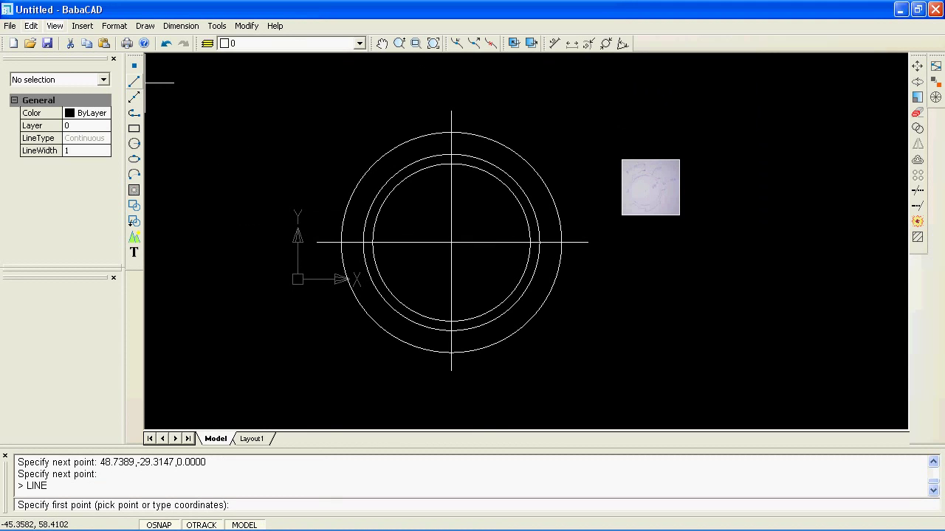
{"action": "left_click", "coordinate": [452, 243]}
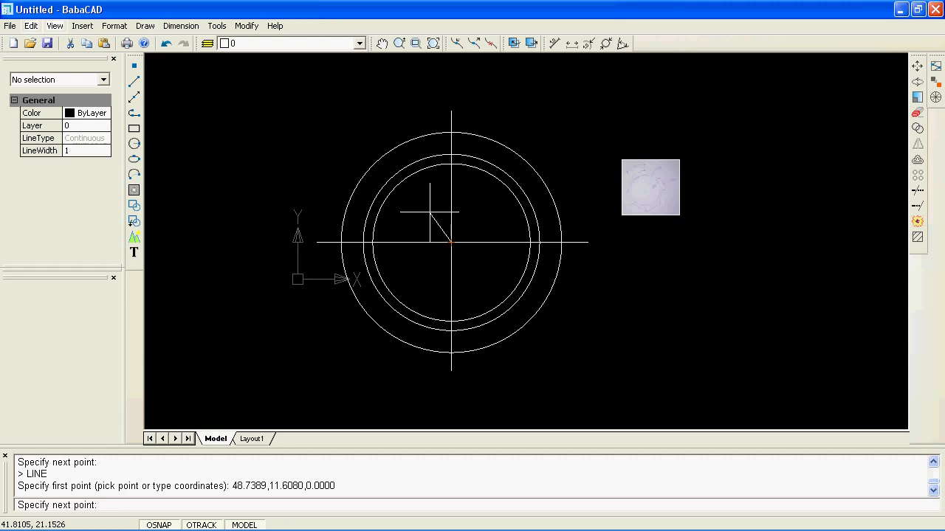
{"action": "type", "text": "@"}
{"action": "type", "text": "40<45"}
{"action": "key", "text": "Return"}
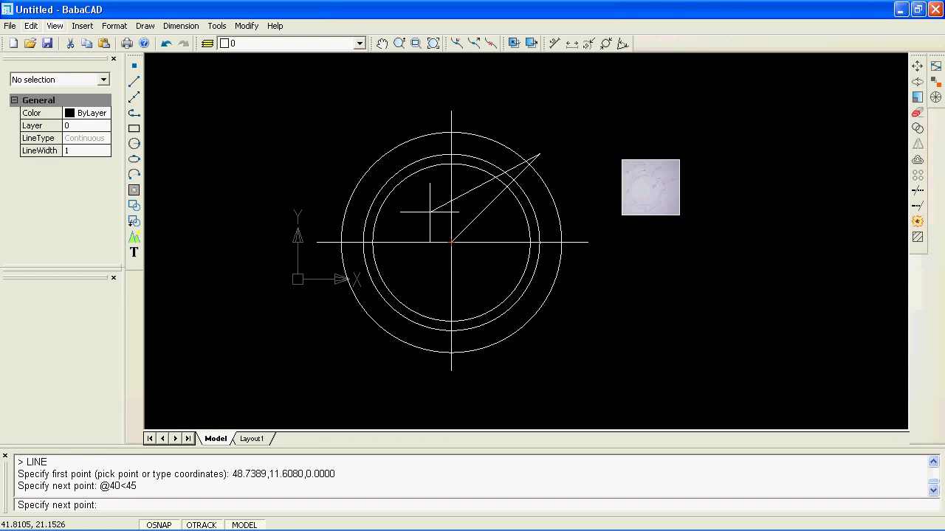
{"action": "key", "text": "Return"}
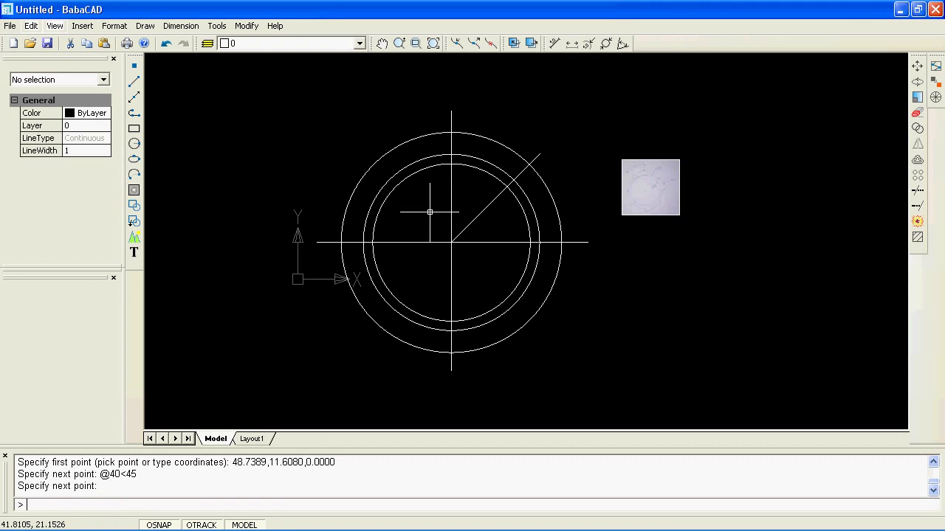
{"action": "right_click", "coordinate": [427, 209]}
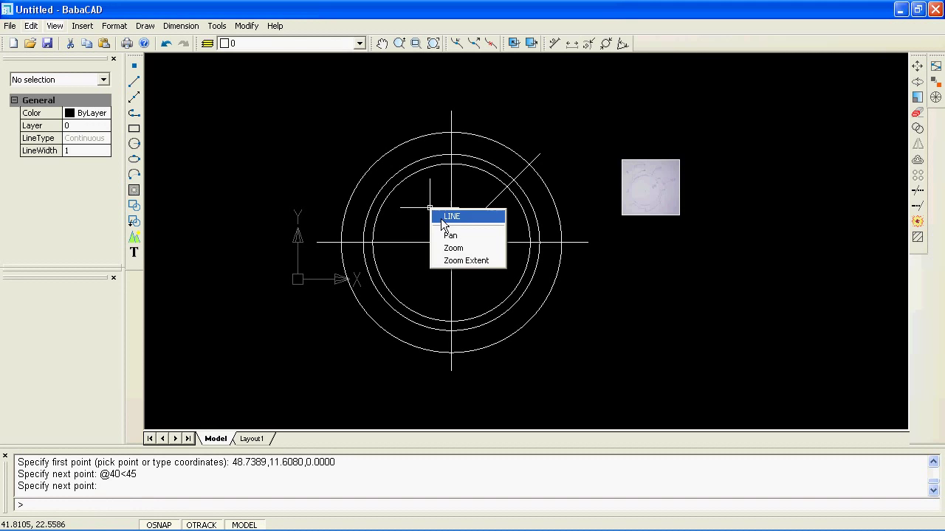
{"action": "left_click", "coordinate": [437, 214]}
{"action": "left_click", "coordinate": [451, 242]}
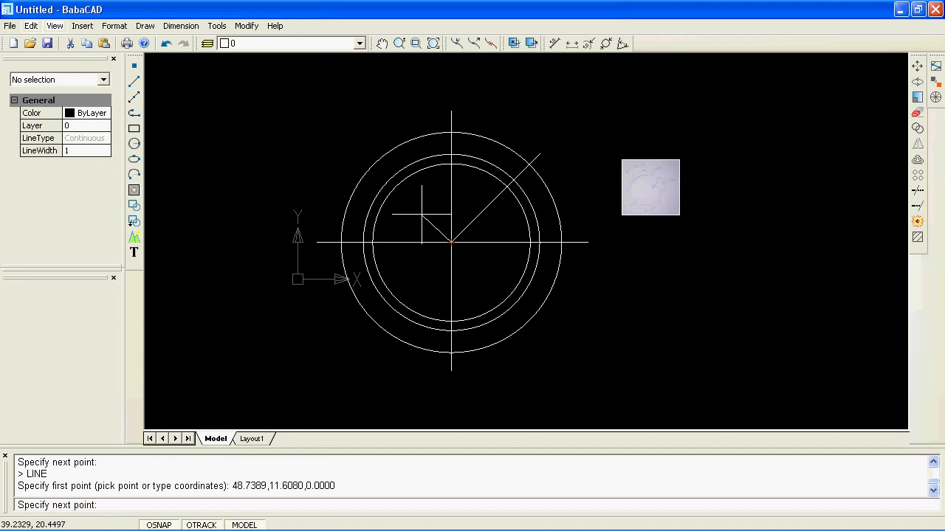
{"action": "type", "text": "@40<135"}
{"action": "key", "text": "Return"}
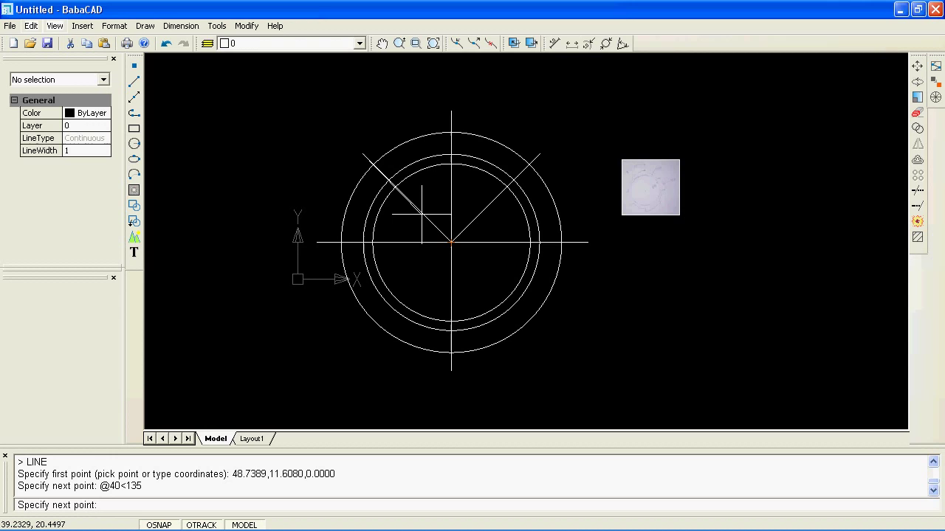
{"action": "right_click", "coordinate": [418, 260]}
{"action": "right_click", "coordinate": [417, 260]}
{"action": "left_click", "coordinate": [437, 271]}
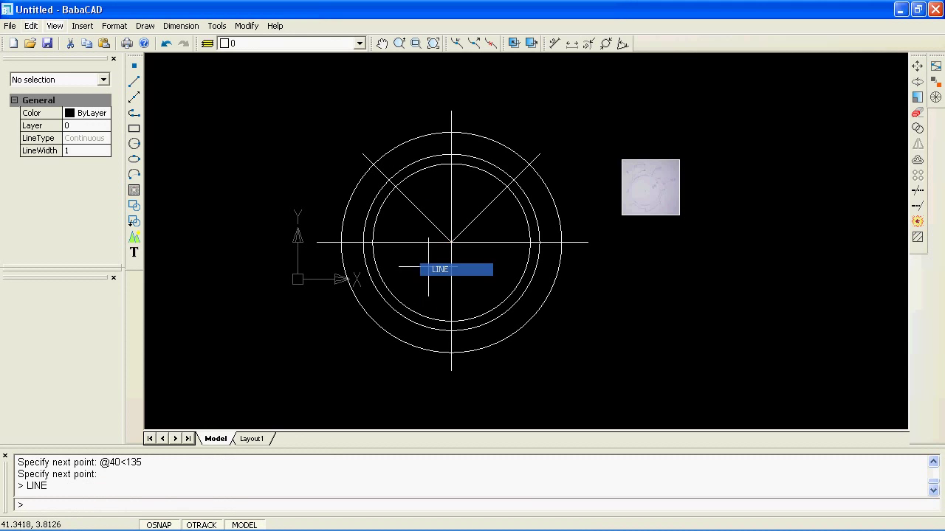
{"action": "left_click", "coordinate": [451, 242]}
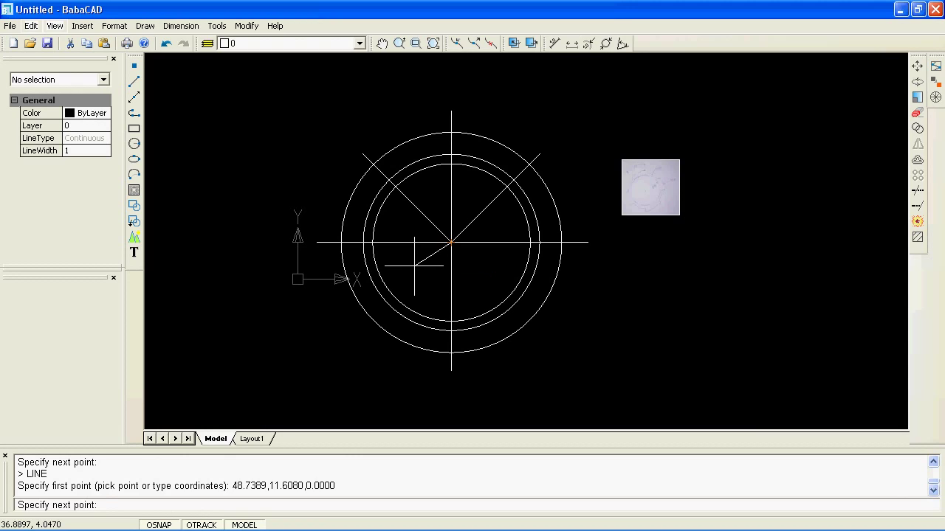
{"action": "type", "text": "@40<225"}
{"action": "key", "text": "Return"}
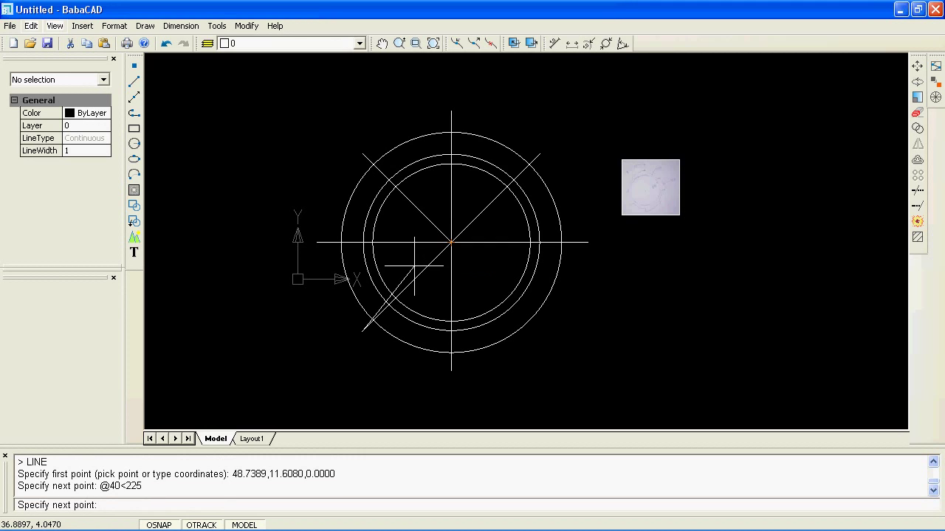
{"action": "key", "text": "Return"}
{"action": "right_click", "coordinate": [490, 276]}
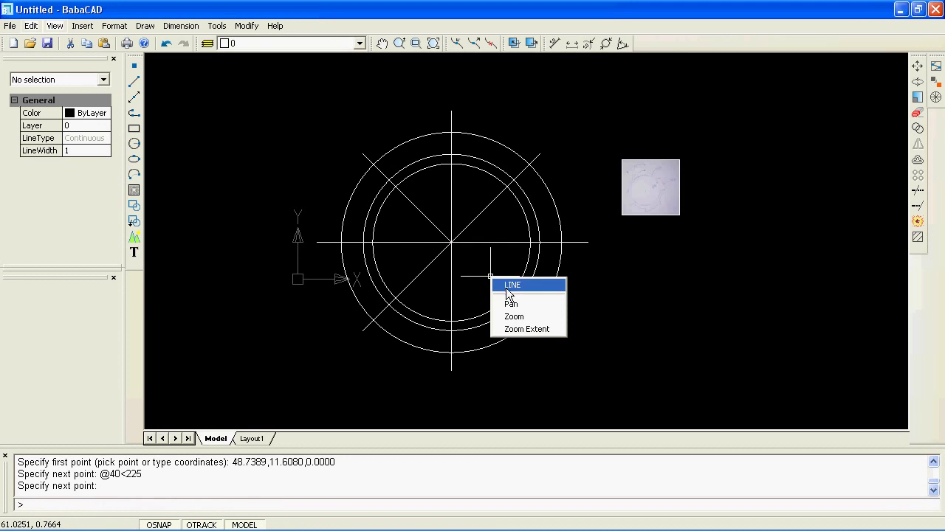
{"action": "left_click", "coordinate": [507, 288]}
{"action": "left_click", "coordinate": [453, 244]}
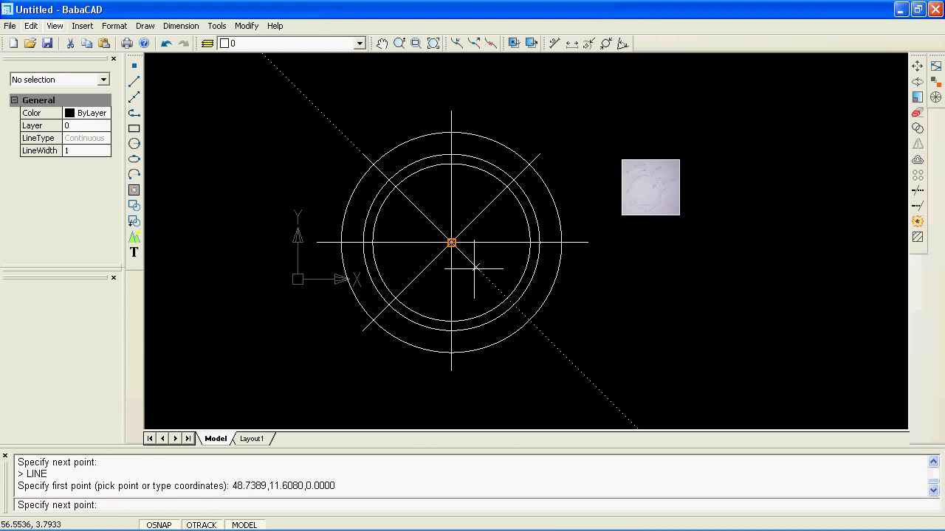
{"action": "type", "text": "@40<-45"}
{"action": "key", "text": "Return"}
{"action": "key", "text": "Return"}
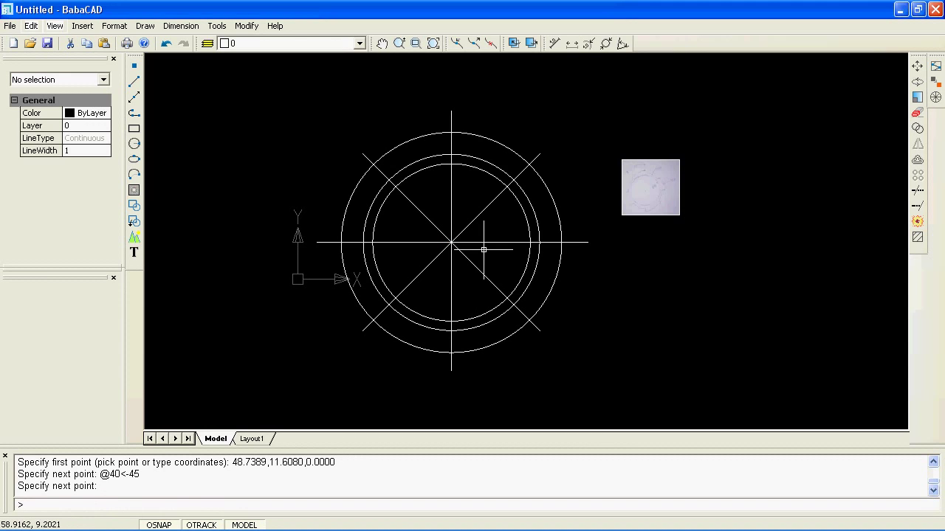
{"action": "scroll", "coordinate": [481, 225], "scroll_direction": "up", "scroll_amount": 1}
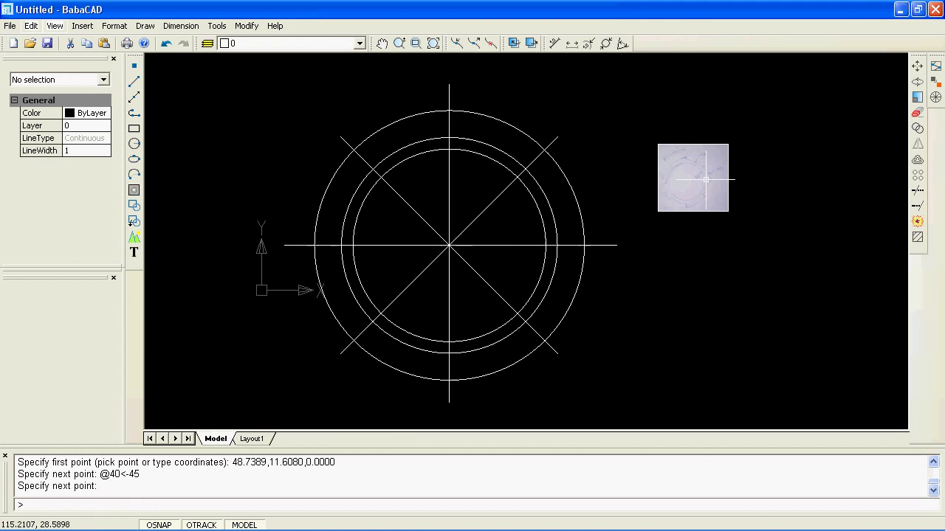
{"action": "scroll", "coordinate": [688, 181], "scroll_direction": "up", "scroll_amount": 3}
{"action": "scroll", "coordinate": [678, 161], "scroll_direction": "up", "scroll_amount": 1}
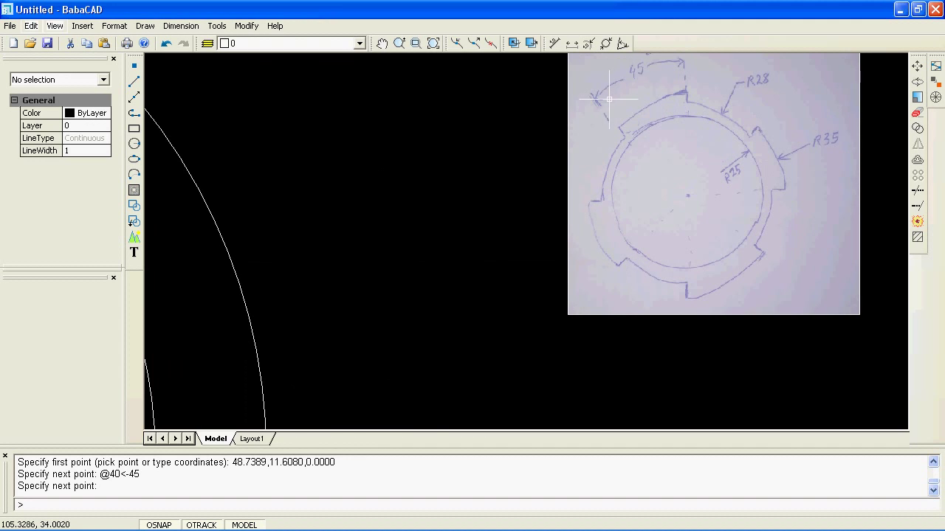
{"action": "scroll", "coordinate": [464, 169], "scroll_direction": "down", "scroll_amount": 5}
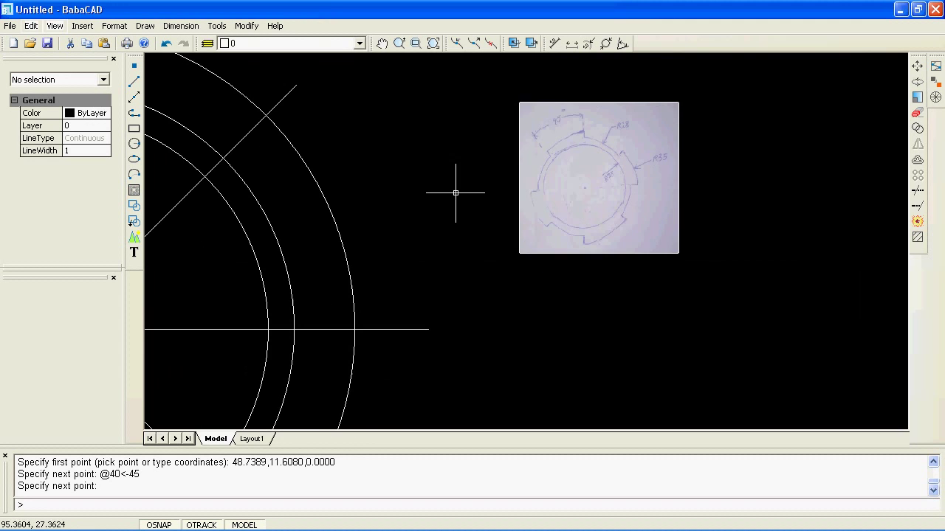
{"action": "middle_click_drag", "start_coordinate": [396, 213], "coordinate": [527, 202]}
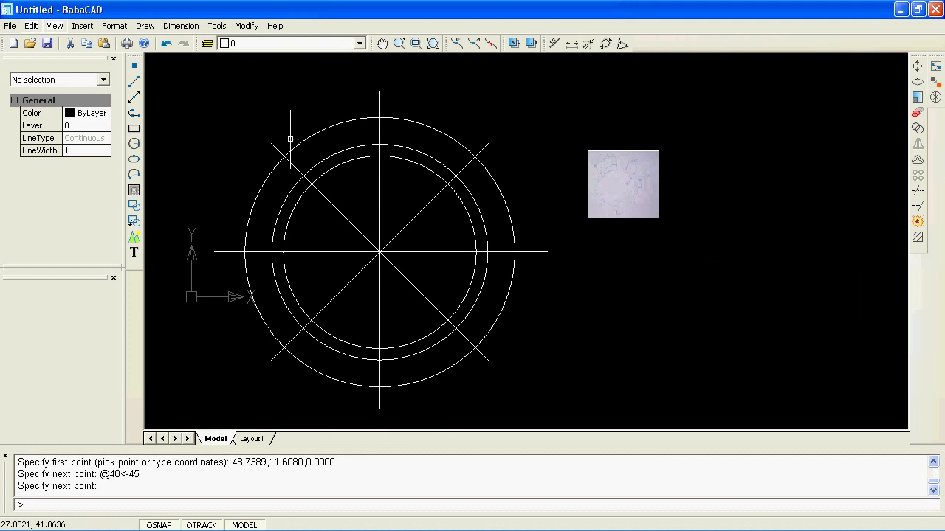
{"action": "scroll", "coordinate": [301, 144], "scroll_direction": "up", "scroll_amount": 3}
{"action": "scroll", "coordinate": [300, 136], "scroll_direction": "down", "scroll_amount": 1}
{"action": "middle_click_drag", "start_coordinate": [300, 135], "coordinate": [288, 184]}
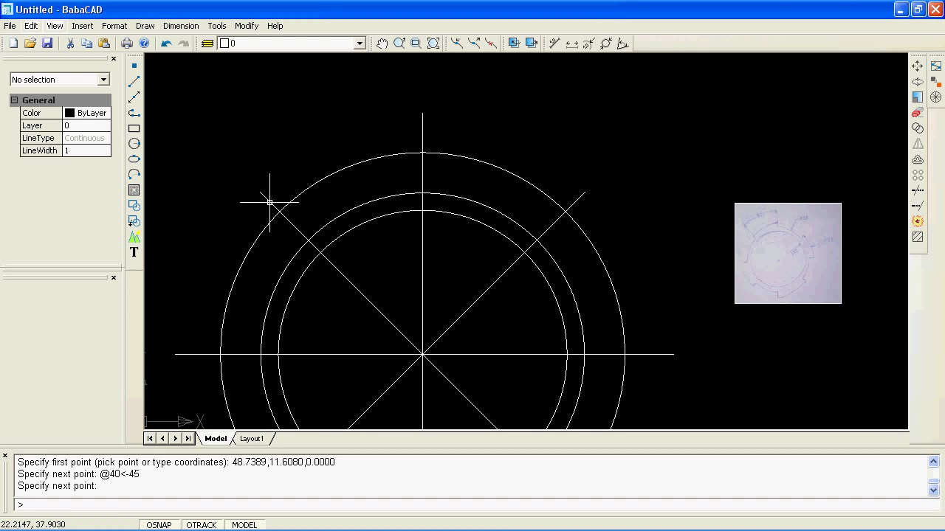
{"action": "scroll", "coordinate": [433, 243], "scroll_direction": "down", "scroll_amount": 2}
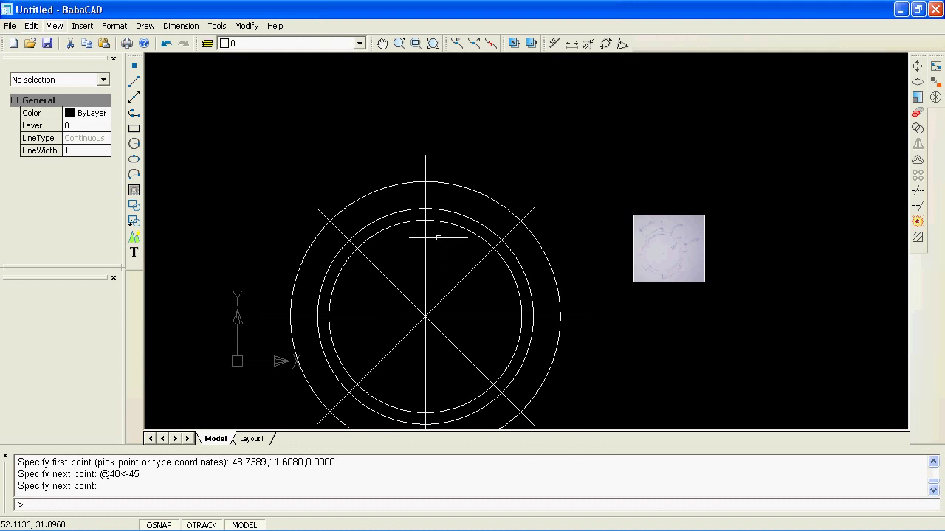
{"action": "middle_click_drag", "start_coordinate": [433, 232], "coordinate": [424, 175]}
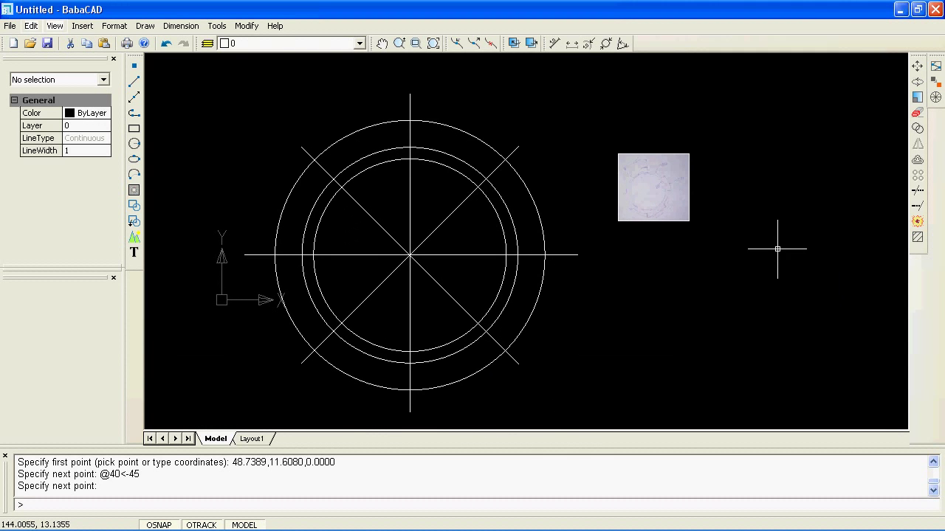
- Using all objects as cutting edges, trim the top vertical line pieces and upper-left diagonal stub
{"action": "left_click", "coordinate": [918, 206]}
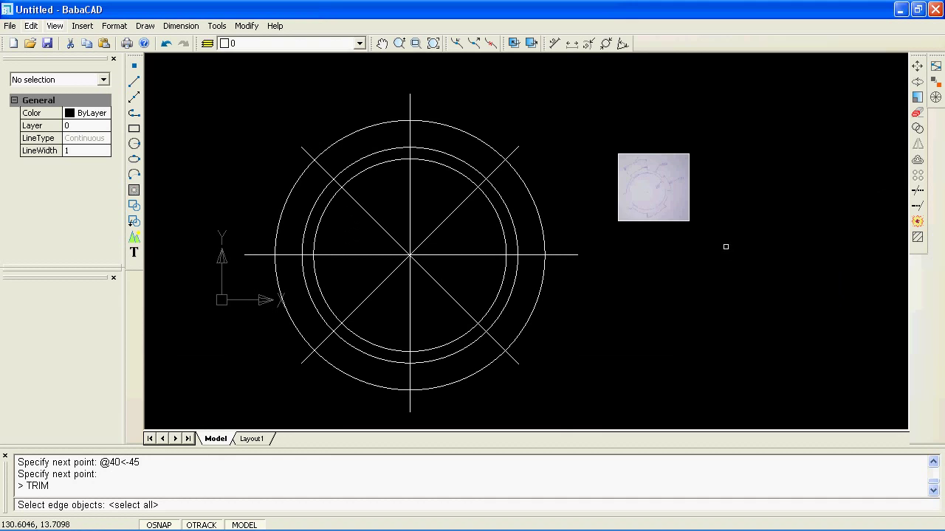
{"action": "scroll", "coordinate": [711, 249], "scroll_direction": "down", "scroll_amount": 1}
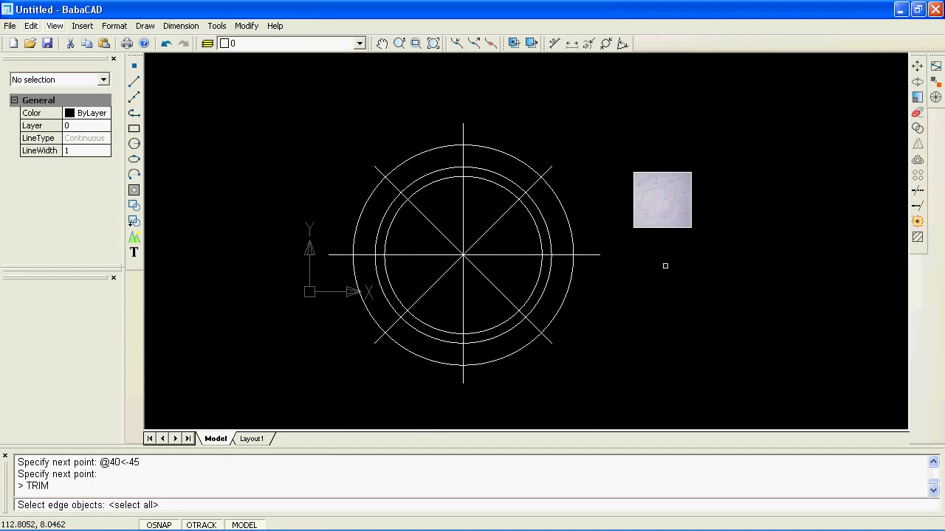
{"action": "key", "text": "Return"}
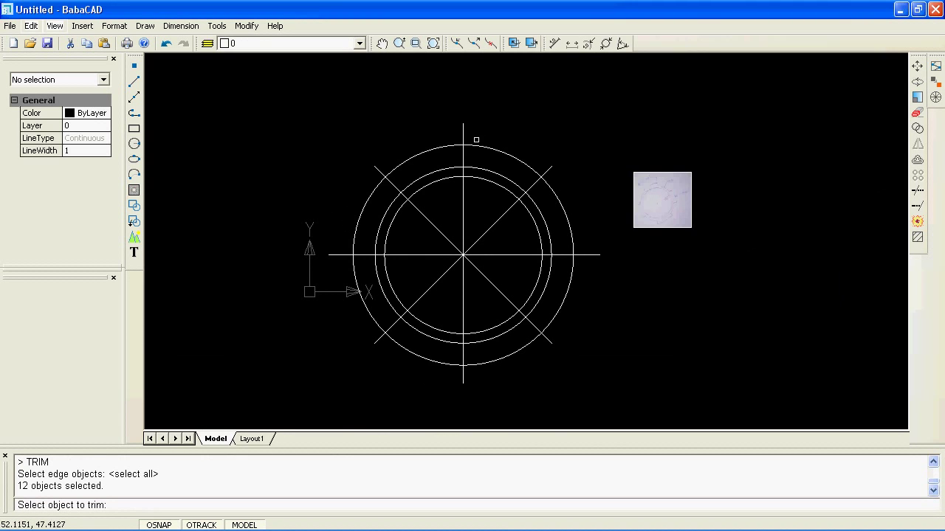
{"action": "scroll", "coordinate": [473, 138], "scroll_direction": "up", "scroll_amount": 1}
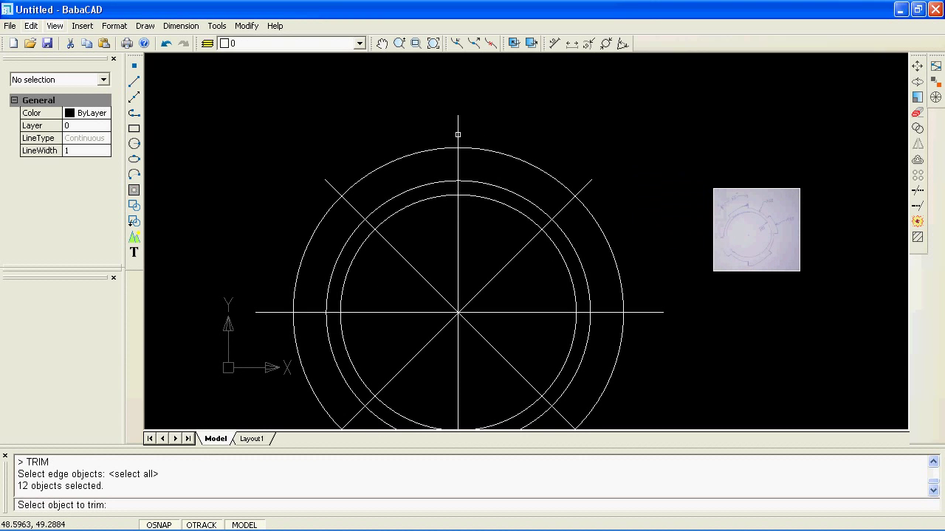
{"action": "left_click", "coordinate": [458, 133]}
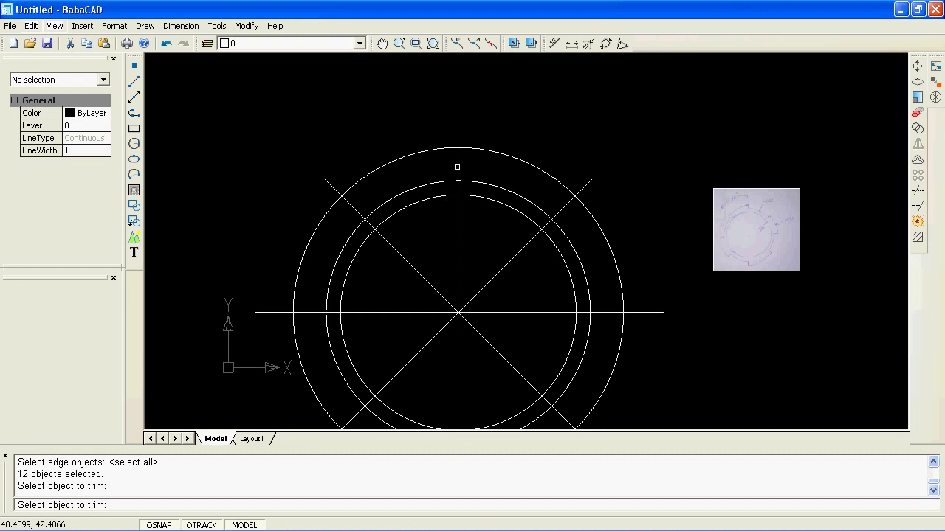
{"action": "left_click", "coordinate": [457, 186]}
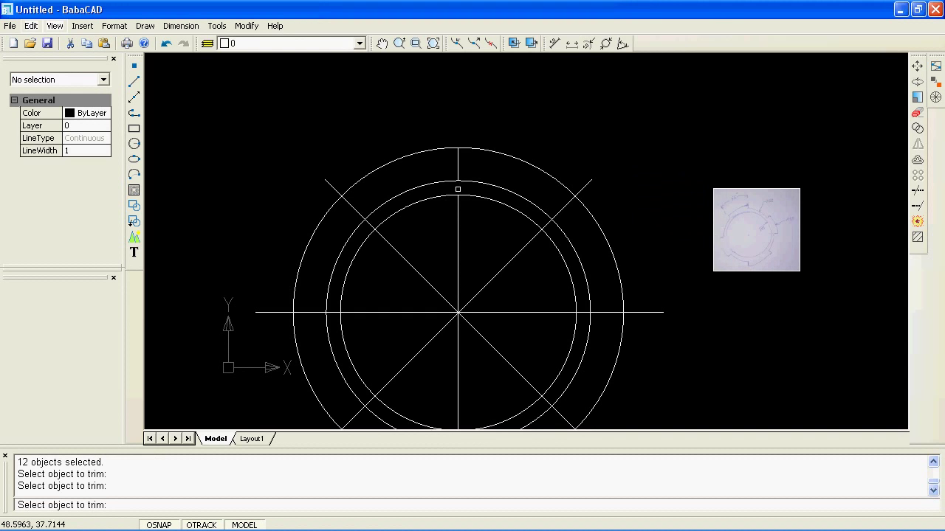
{"action": "left_click", "coordinate": [459, 216]}
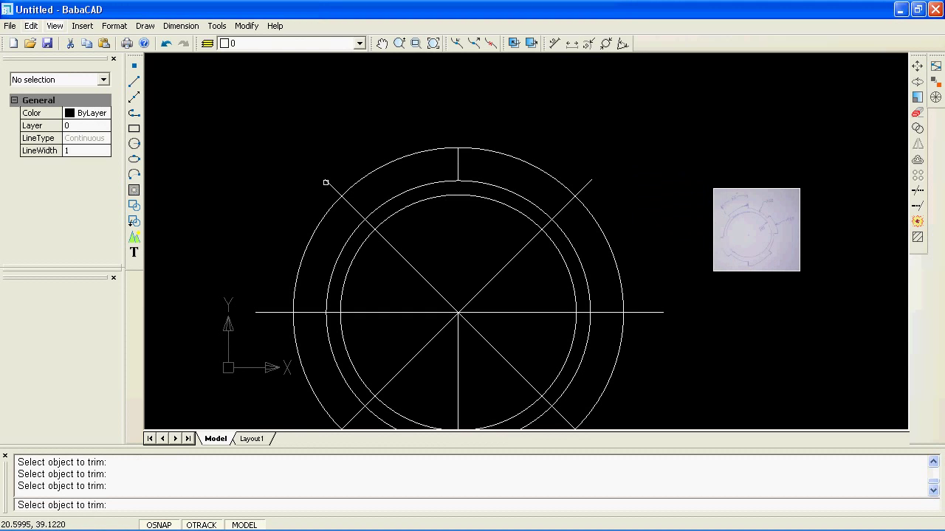
{"action": "left_click", "coordinate": [327, 184]}
- Trim the upper-left and left arcs and line pieces, notching the outer circle
{"action": "left_click", "coordinate": [403, 191]}
{"action": "left_click", "coordinate": [312, 231]}
{"action": "left_click", "coordinate": [403, 260]}
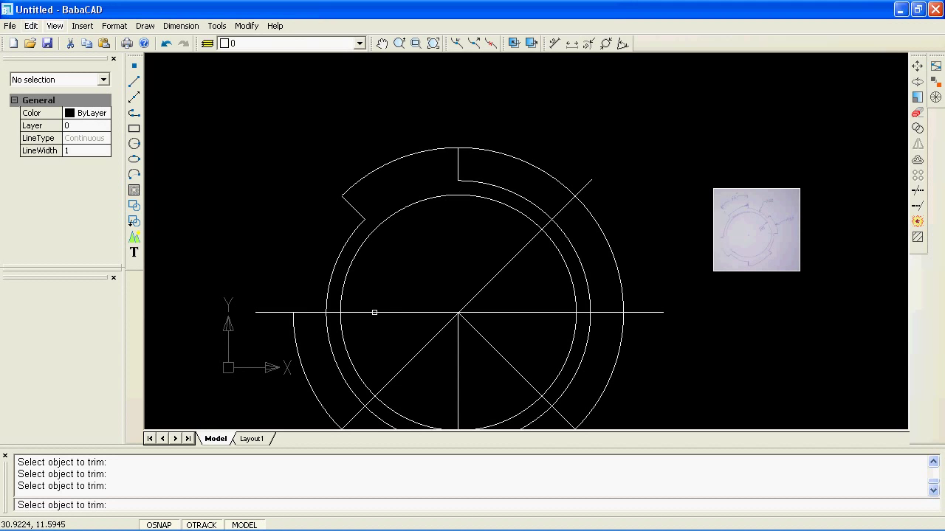
{"action": "left_click", "coordinate": [374, 312]}
{"action": "left_click", "coordinate": [268, 312]}
{"action": "middle_click_drag", "start_coordinate": [371, 320], "coordinate": [369, 249]}
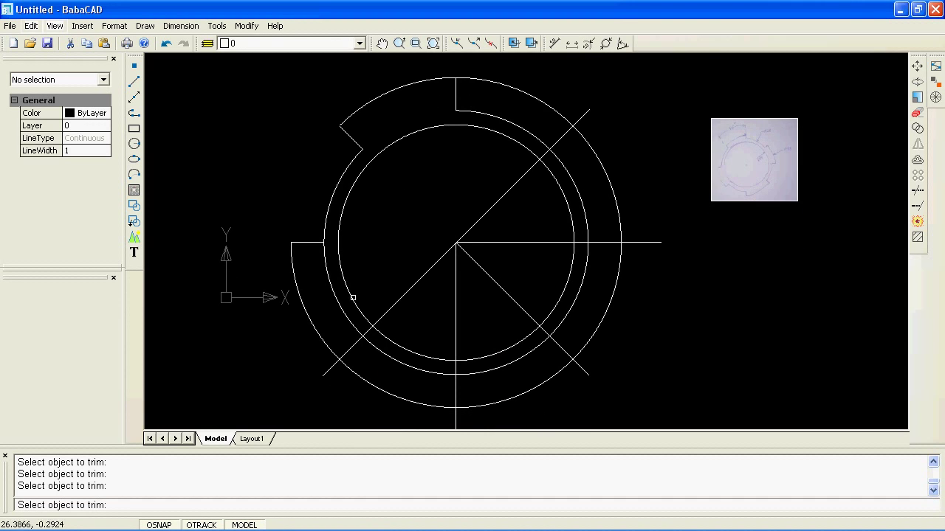
{"action": "left_click", "coordinate": [338, 301]}
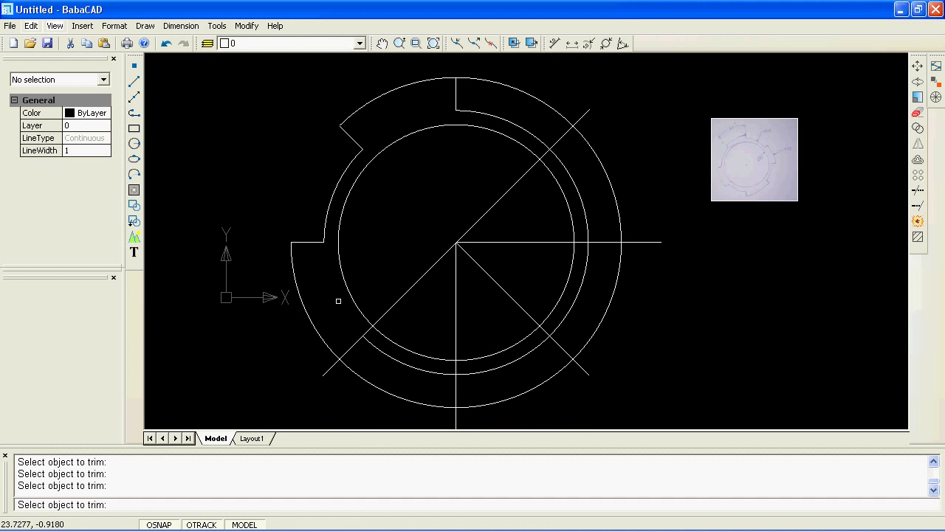
{"action": "left_click", "coordinate": [328, 370]}
{"action": "left_click", "coordinate": [369, 327]}
{"action": "left_click", "coordinate": [382, 316]}
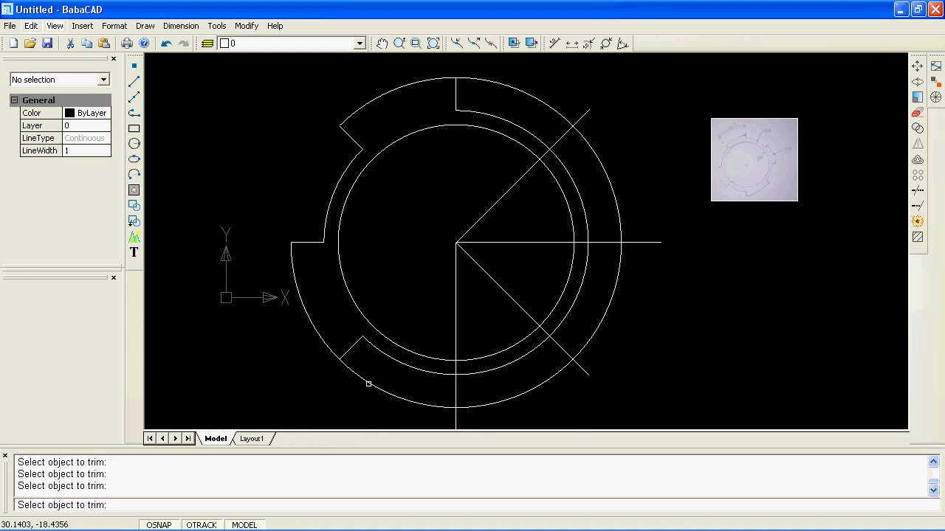
{"action": "left_click", "coordinate": [368, 384]}
- Trim the lower and right arcs, the right horizontal line and the inner diagonals
{"action": "left_click", "coordinate": [456, 349]}
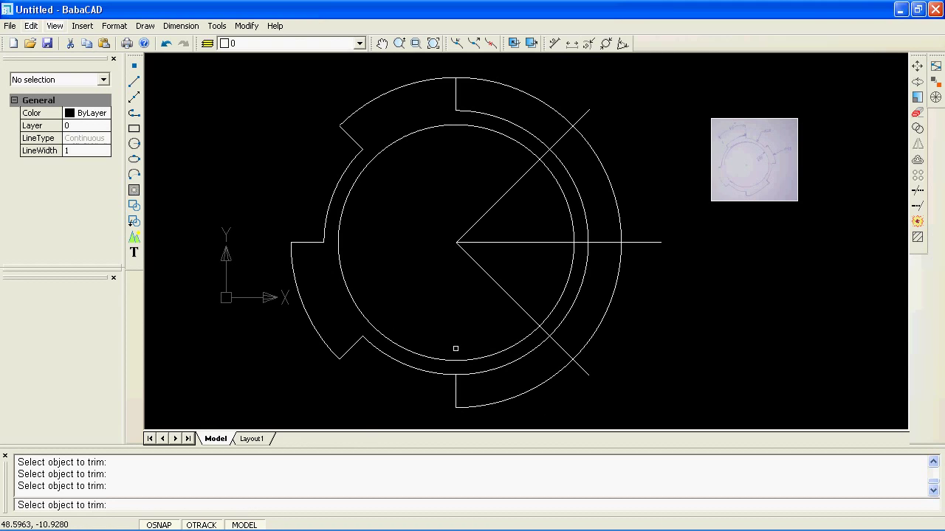
{"action": "left_click", "coordinate": [507, 366]}
{"action": "left_click", "coordinate": [582, 370]}
{"action": "left_click", "coordinate": [529, 317]}
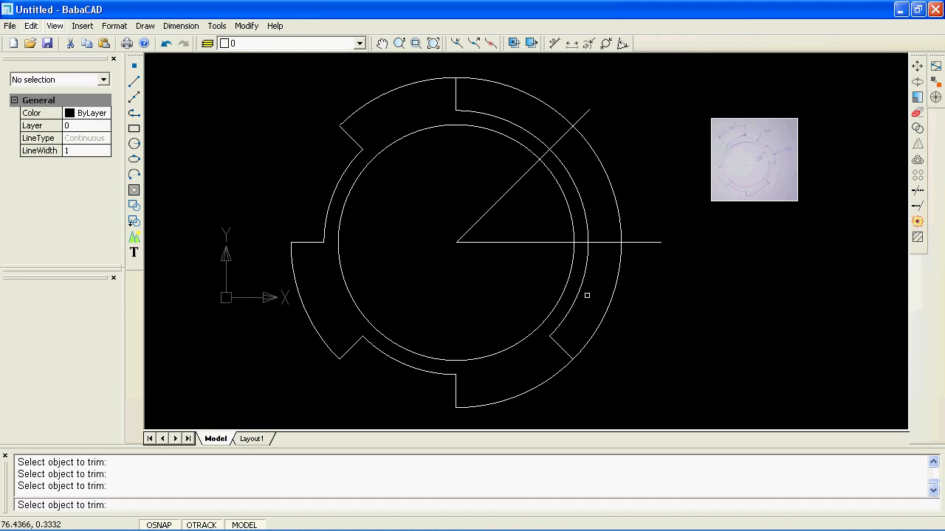
{"action": "left_click", "coordinate": [615, 291]}
{"action": "left_click", "coordinate": [639, 243]}
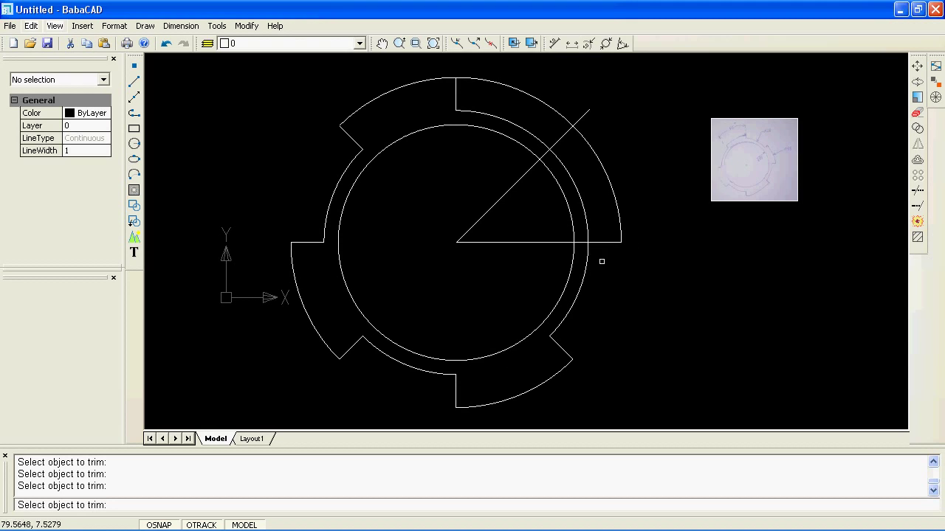
{"action": "left_click", "coordinate": [552, 243]}
{"action": "left_click", "coordinate": [507, 192]}
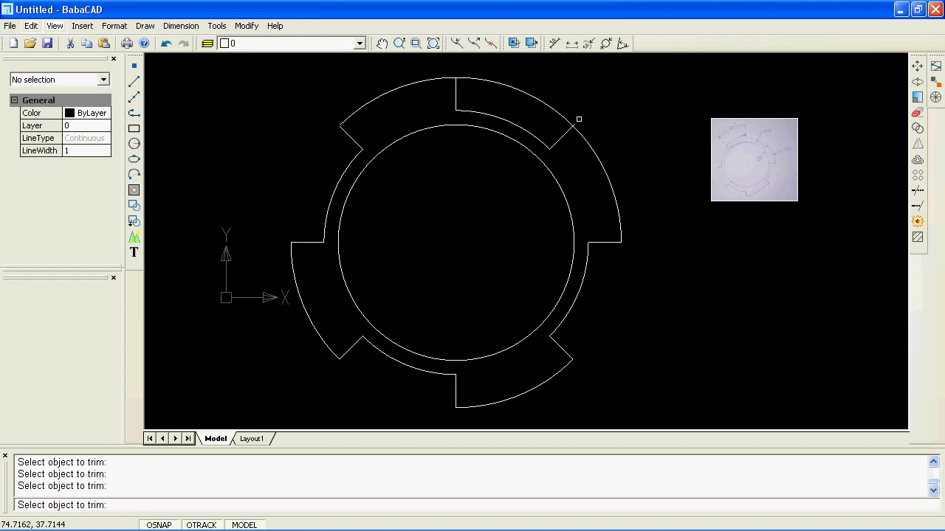
- Trim the leftover outer arc by the upper-right tab and end the Trim command
{"action": "scroll", "coordinate": [579, 124], "scroll_direction": "up", "scroll_amount": 2}
{"action": "scroll", "coordinate": [579, 126], "scroll_direction": "up", "scroll_amount": 2}
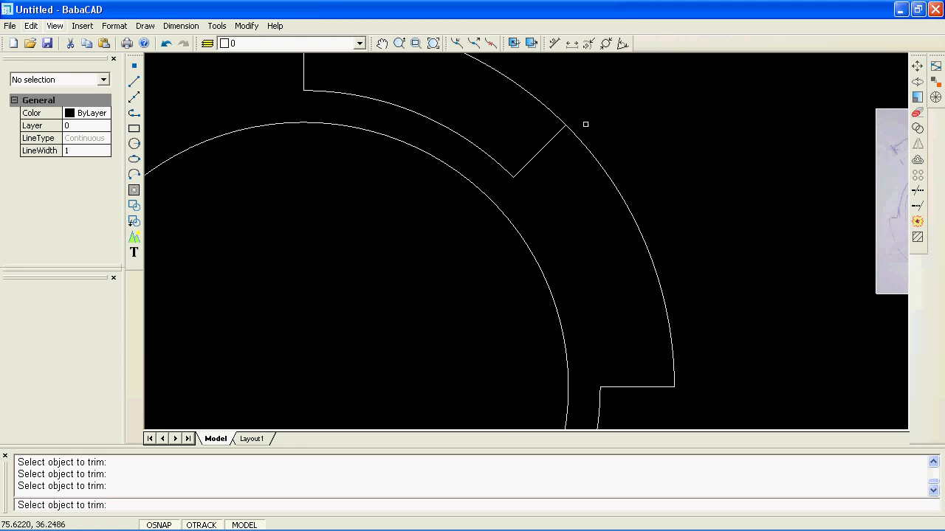
{"action": "scroll", "coordinate": [589, 189], "scroll_direction": "down", "scroll_amount": 2}
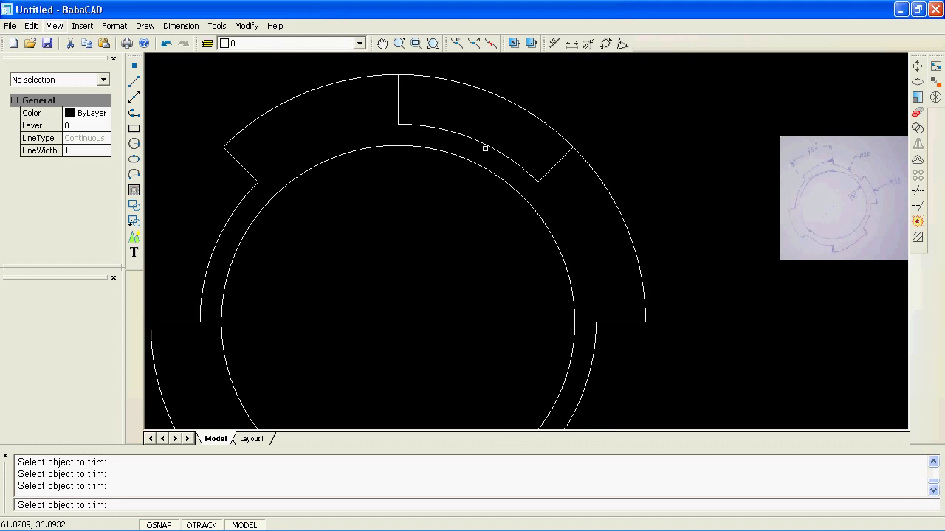
{"action": "left_click", "coordinate": [515, 102]}
{"action": "scroll", "coordinate": [493, 236], "scroll_direction": "down", "scroll_amount": 2}
{"action": "mouse_move", "coordinate": [484, 270]}
{"action": "middle_mouse_down"}
{"action": "mouse_move", "coordinate": [480, 212]}
{"action": "mouse_move", "coordinate": [460, 229]}
{"action": "middle_mouse_up"}
{"action": "key", "text": "Escape"}
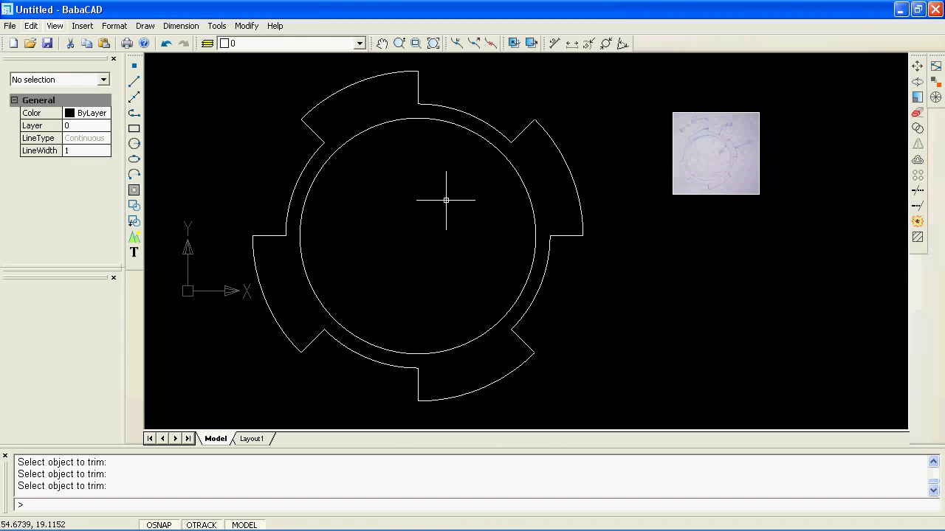
{"action": "middle_click_drag", "start_coordinate": [445, 200], "coordinate": [371, 262]}
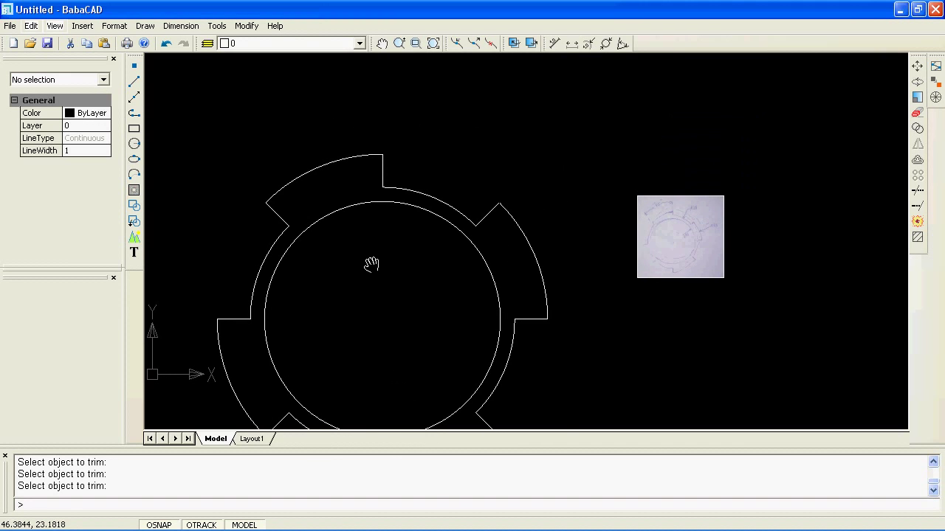
- Draw a line from the top-left tab's corner going up and to the left
{"action": "left_click", "coordinate": [135, 96]}
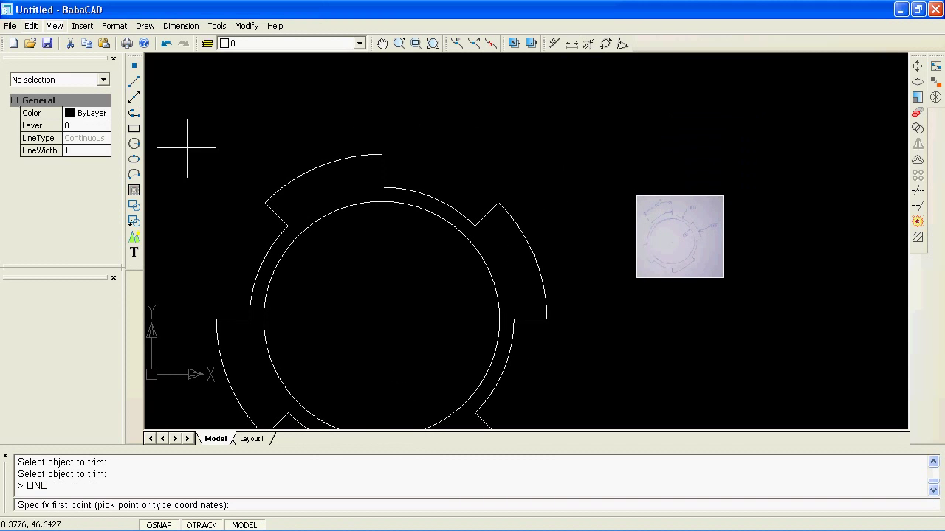
{"action": "left_click", "coordinate": [255, 194]}
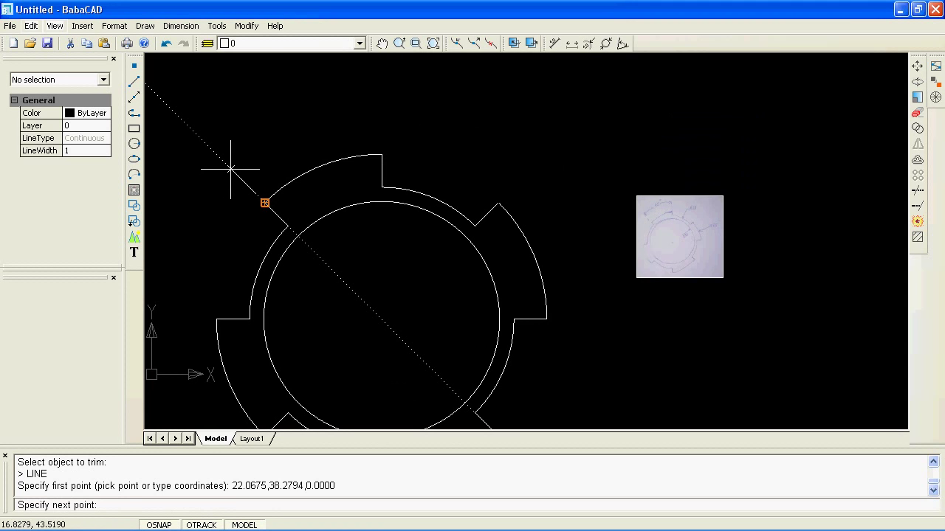
{"action": "left_click", "coordinate": [229, 166]}
{"action": "right_click", "coordinate": [308, 135]}
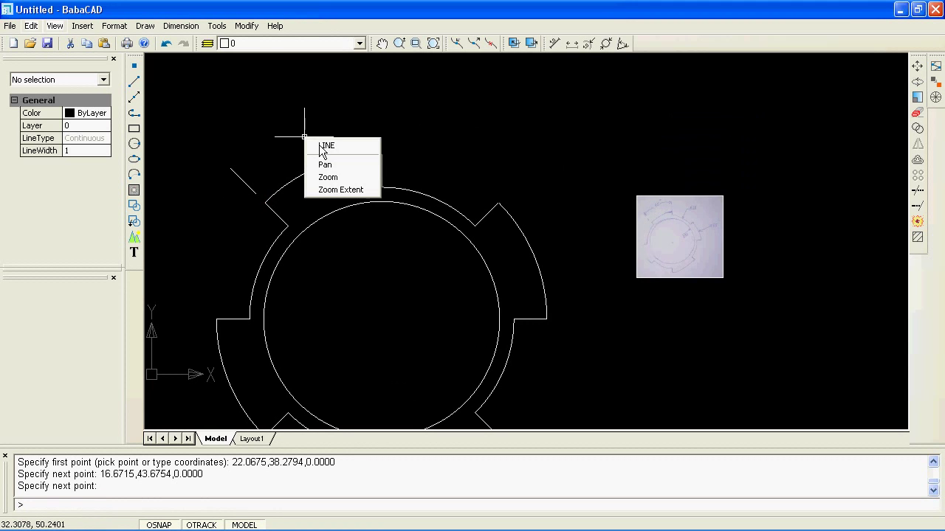
- Draw a vertical line up from the top notch corner and stretch its top end higher
{"action": "left_click", "coordinate": [339, 144]}
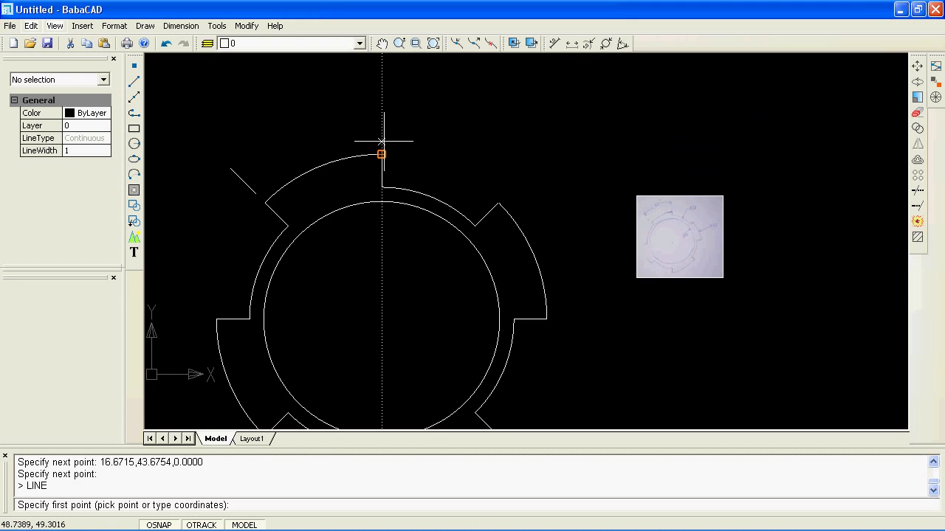
{"action": "left_click", "coordinate": [383, 140]}
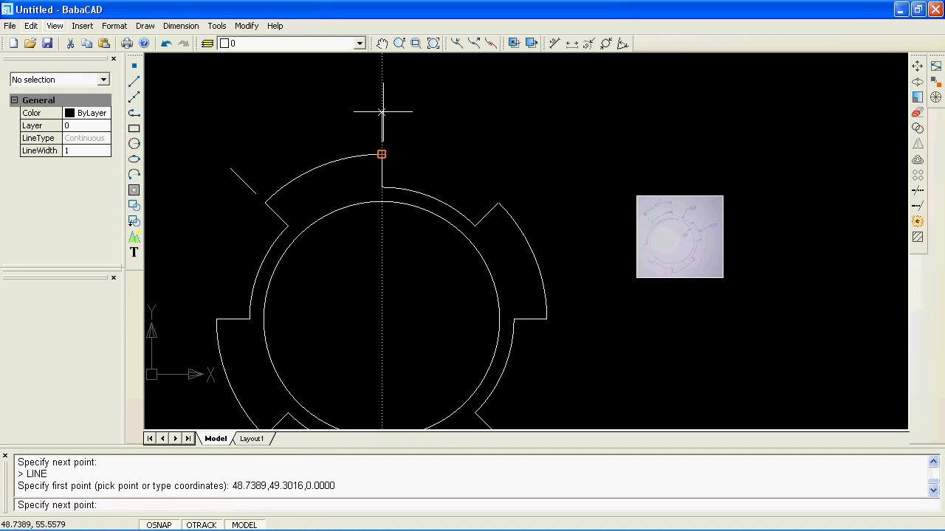
{"action": "left_click", "coordinate": [381, 112]}
{"action": "key", "text": "Escape"}
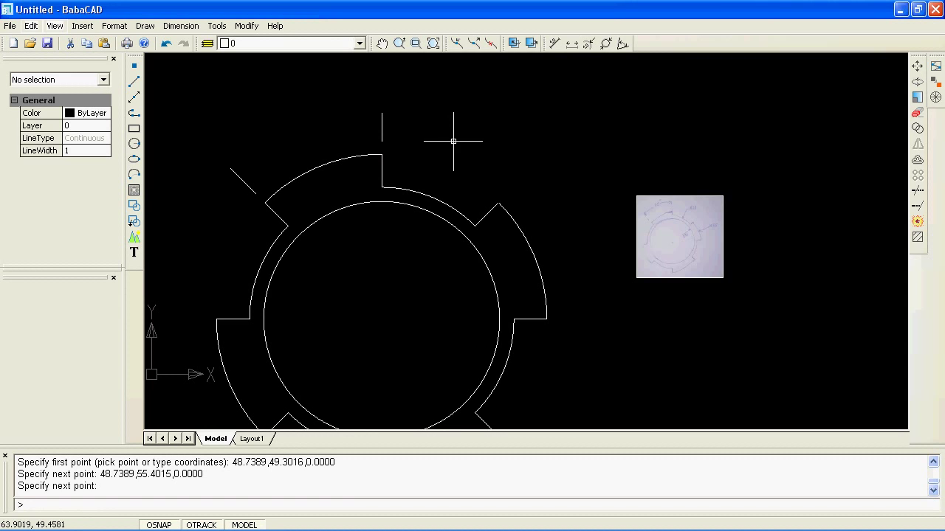
{"action": "left_click", "coordinate": [382, 113]}
{"action": "left_click", "coordinate": [382, 113]}
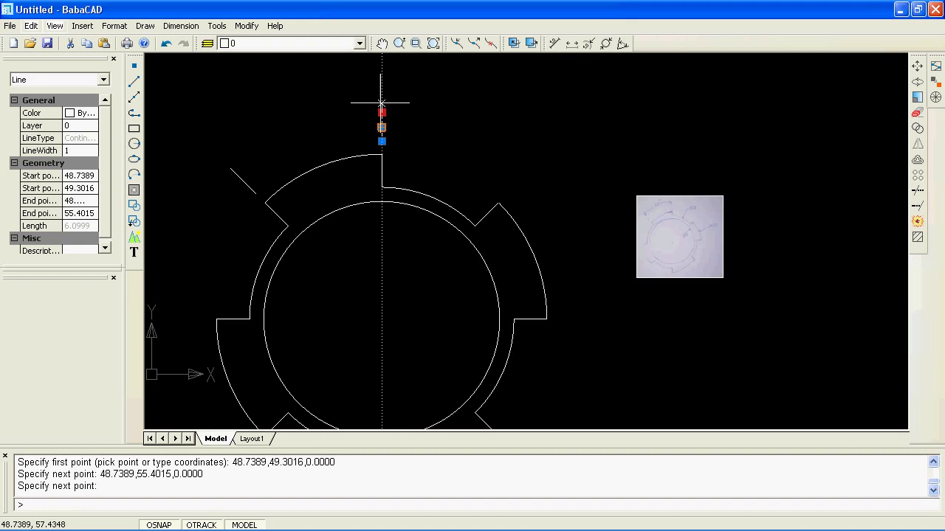
{"action": "left_click", "coordinate": [381, 101]}
{"action": "key", "text": "Escape"}
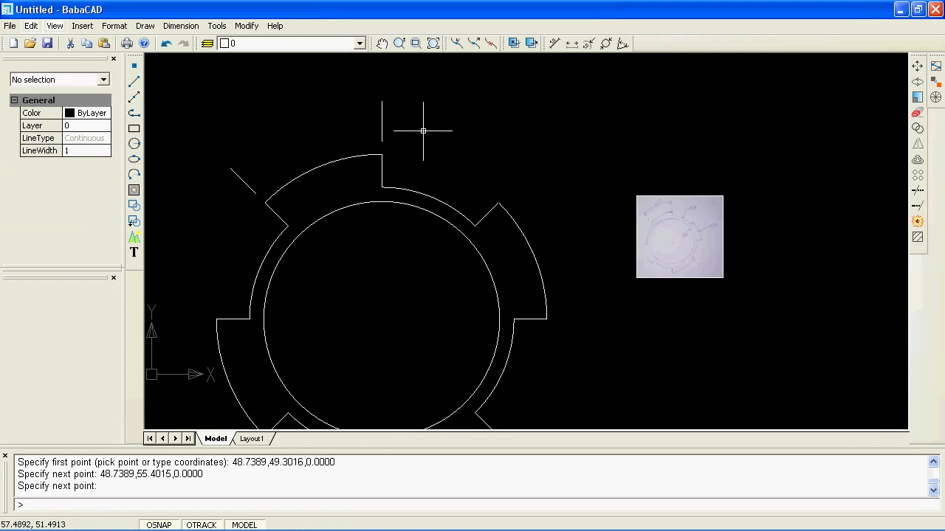
- Add a 45° angular dimension between the diagonal line and the vertical reference line
{"action": "left_click", "coordinate": [623, 44]}
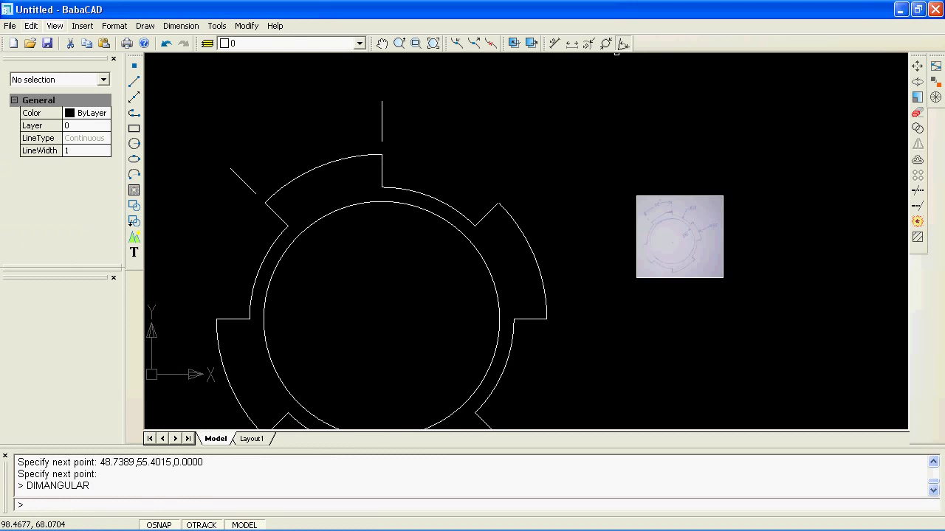
{"action": "left_click", "coordinate": [243, 183]}
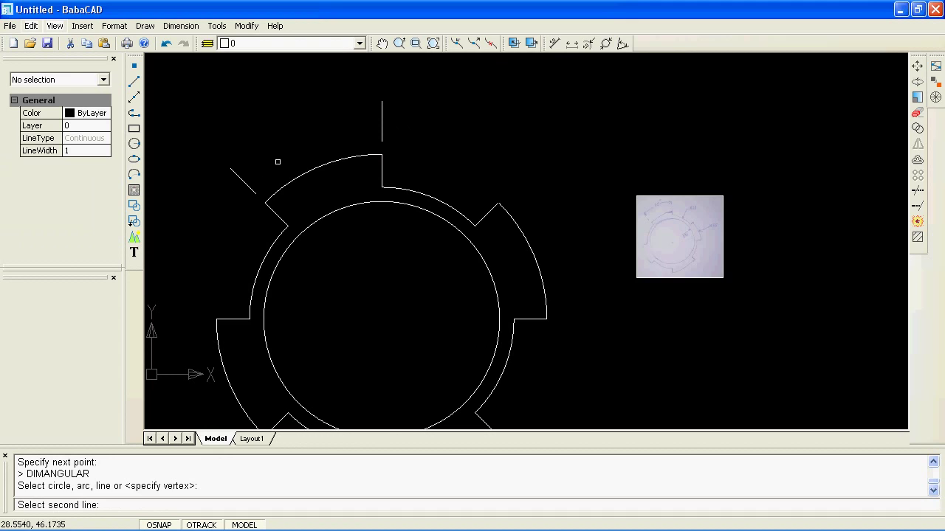
{"action": "left_click", "coordinate": [382, 116]}
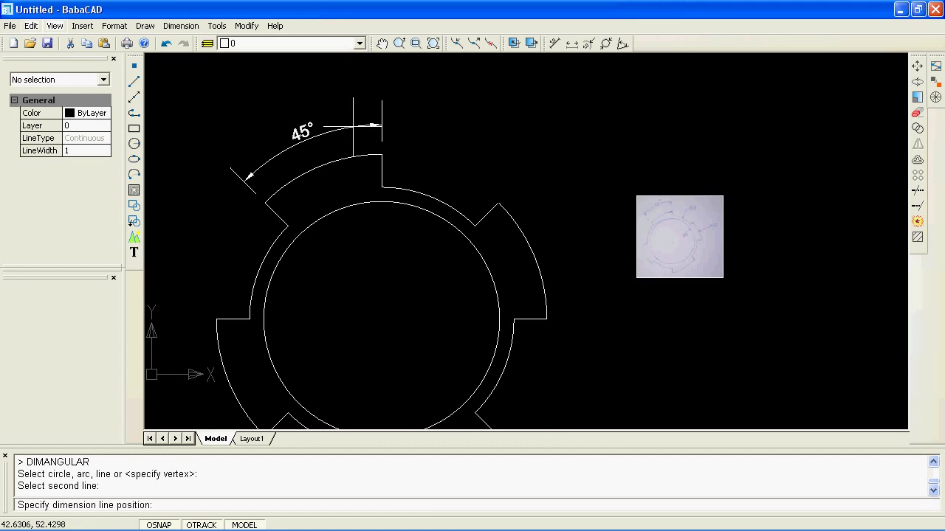
{"action": "left_click", "coordinate": [353, 126]}
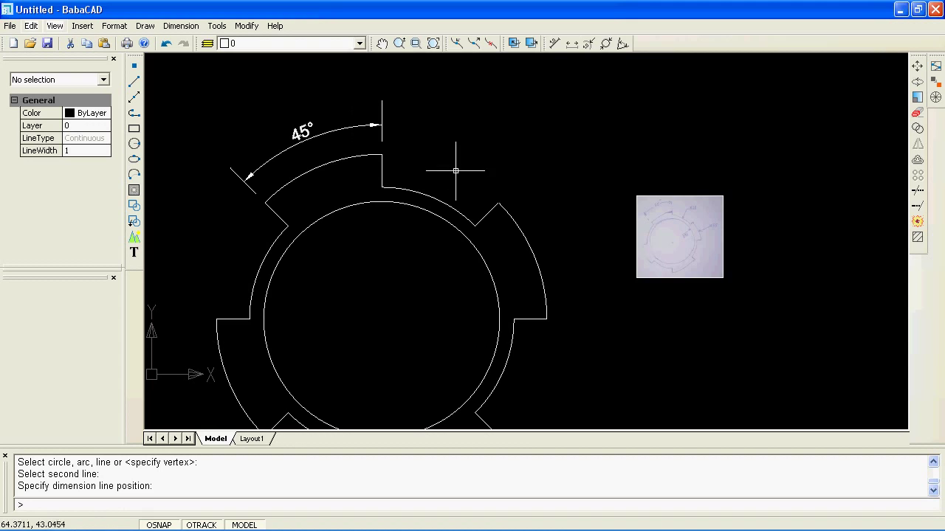
- Dimension the inner circle as R25 and the ring's outer edge as R28, placed above the ring
{"action": "left_click", "coordinate": [588, 43]}
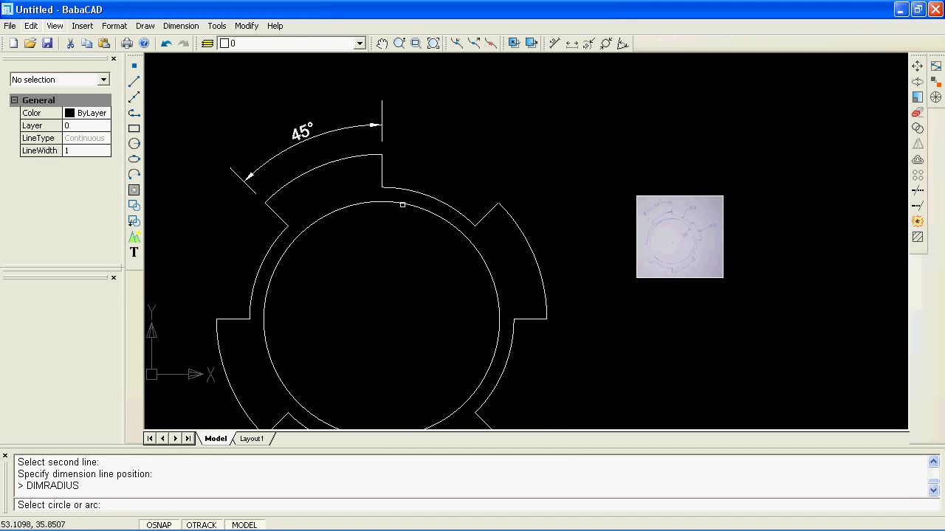
{"action": "left_click", "coordinate": [403, 202]}
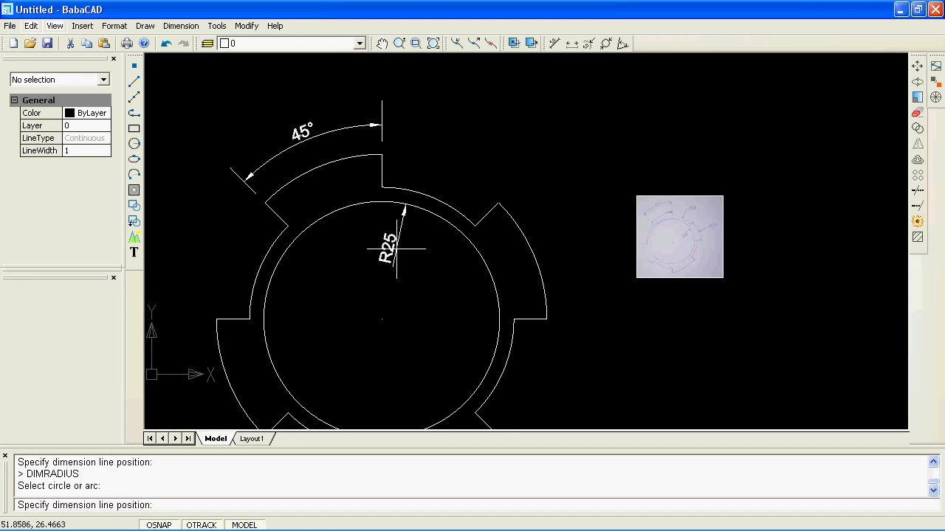
{"action": "left_click", "coordinate": [396, 249]}
{"action": "right_click", "coordinate": [441, 251]}
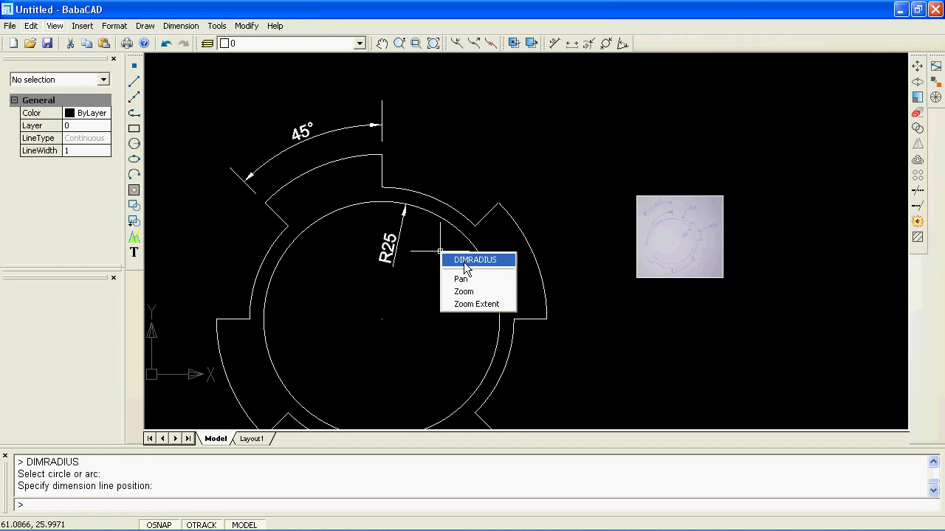
{"action": "left_click", "coordinate": [464, 263]}
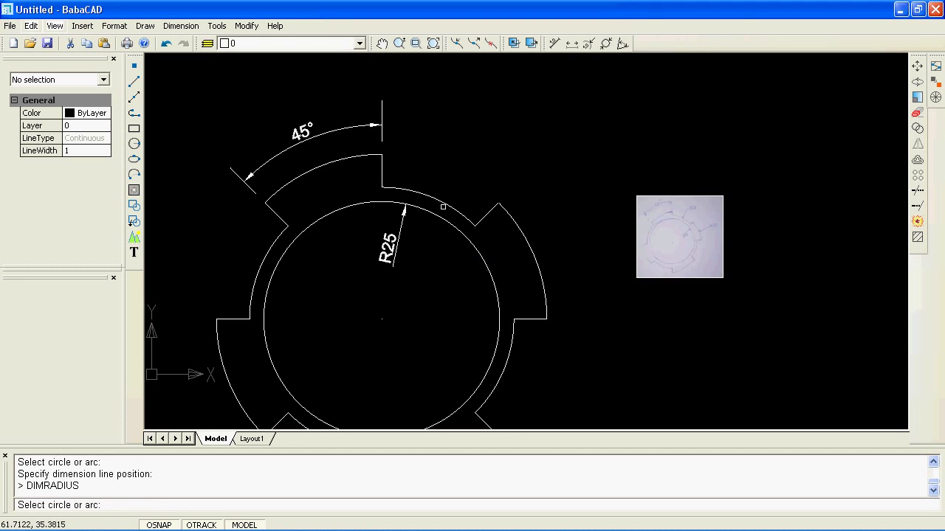
{"action": "left_click", "coordinate": [443, 207]}
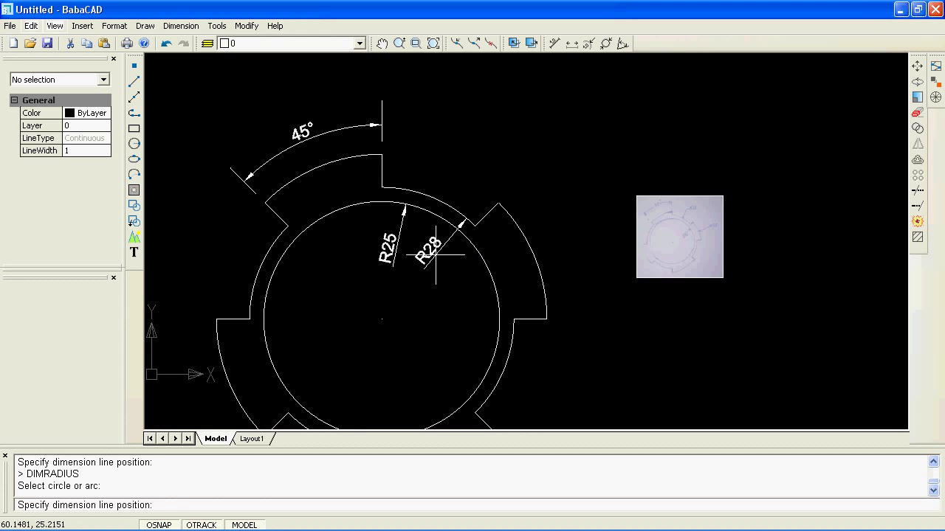
{"action": "left_click", "coordinate": [474, 183]}
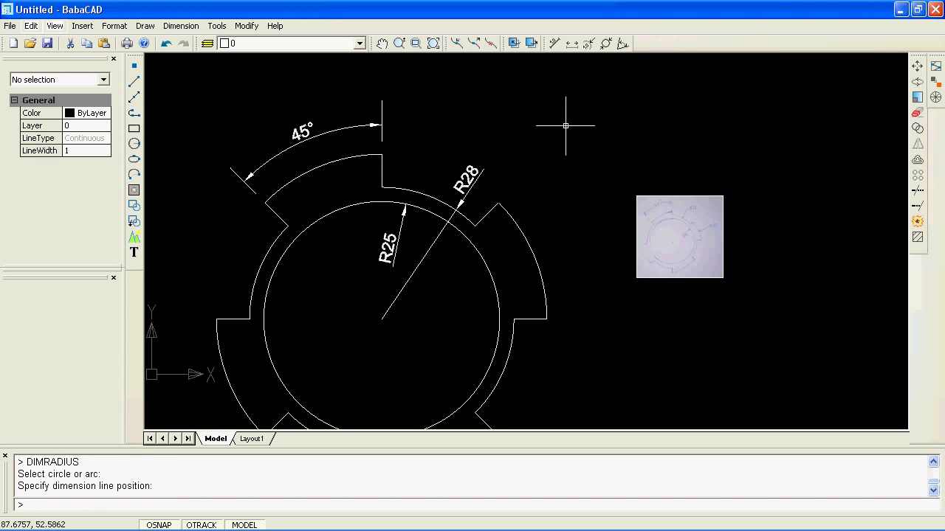
- Place a Ø70 diameter dimension on the outer lobe arc, then delete it
{"action": "left_click", "coordinate": [610, 49]}
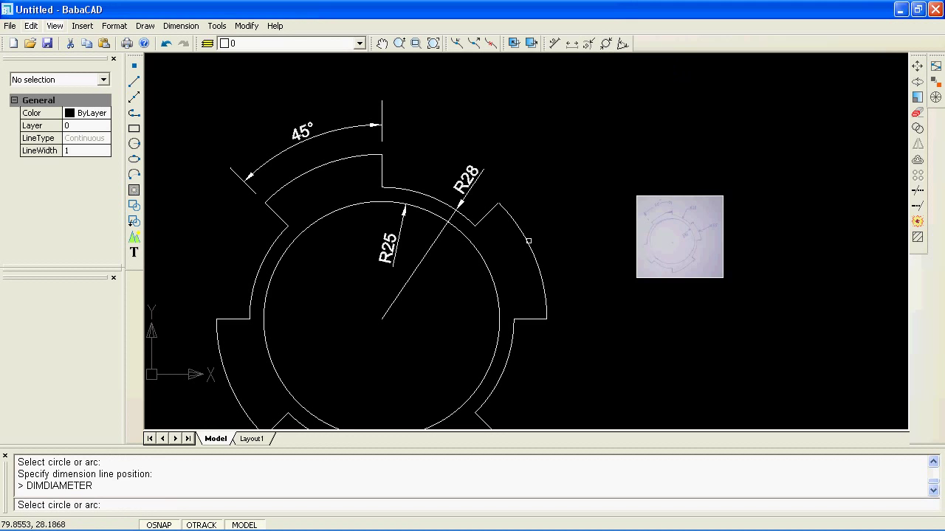
{"action": "left_click", "coordinate": [526, 243]}
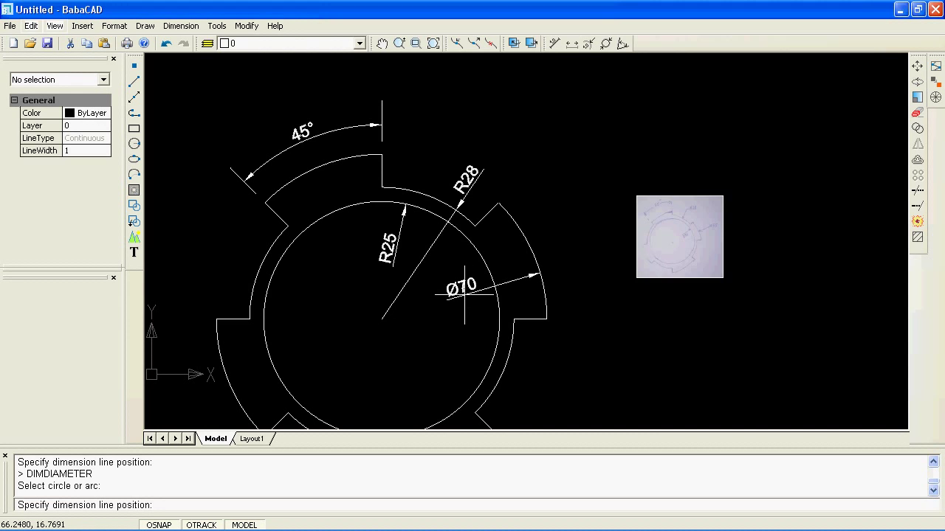
{"action": "left_click", "coordinate": [464, 294]}
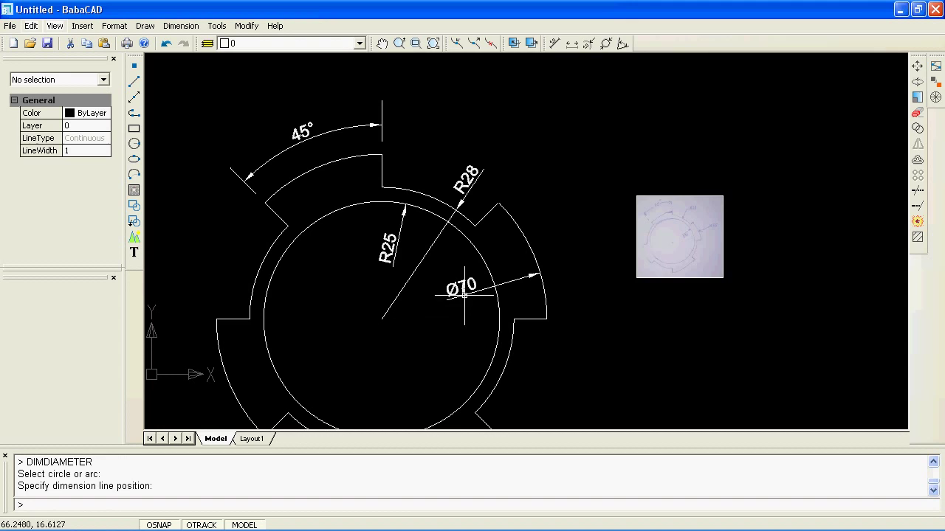
{"action": "left_click", "coordinate": [519, 279]}
{"action": "right_click", "coordinate": [519, 279]}
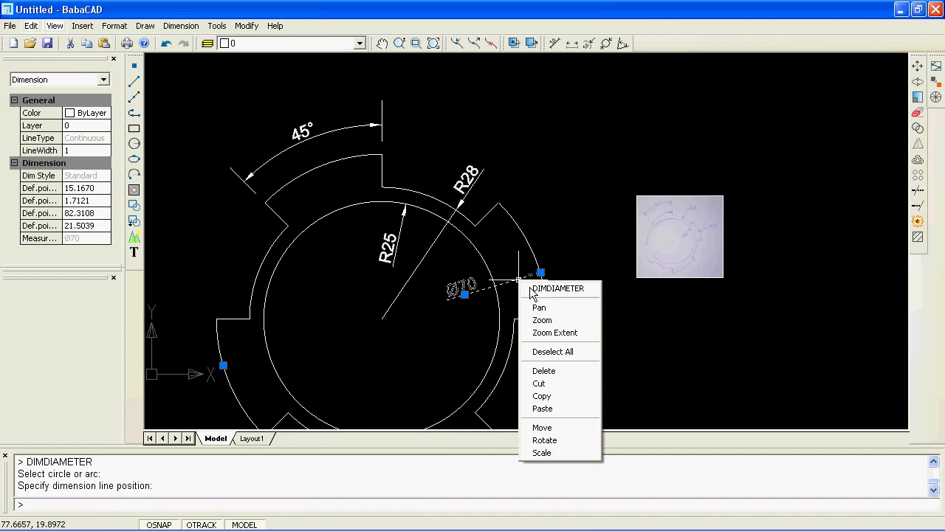
{"action": "left_click", "coordinate": [553, 373]}
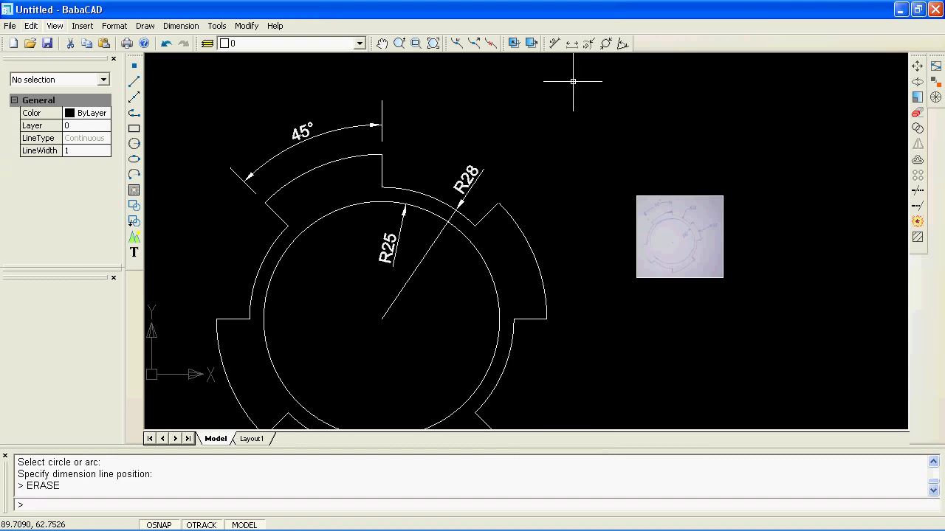
- Dimension the outer lobe arc as R35, placed to the right of the ring
{"action": "left_click", "coordinate": [595, 50]}
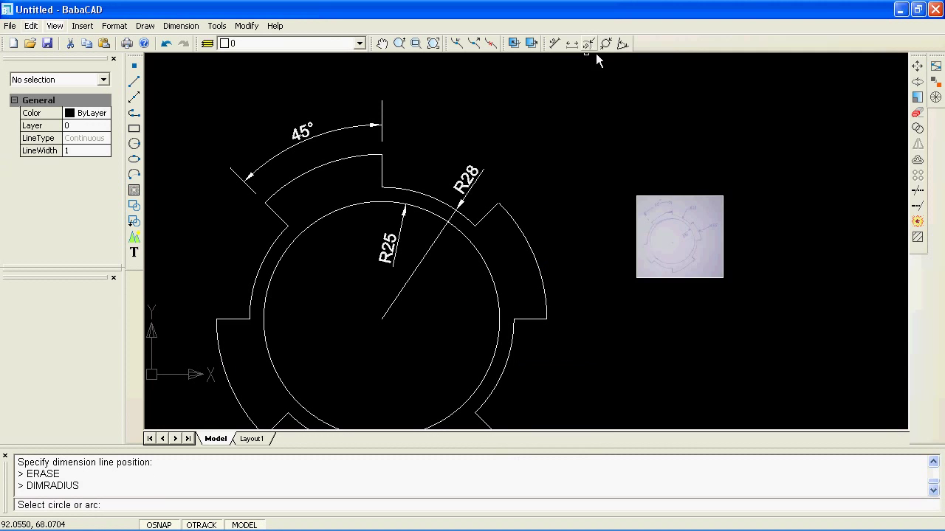
{"action": "left_click", "coordinate": [538, 266]}
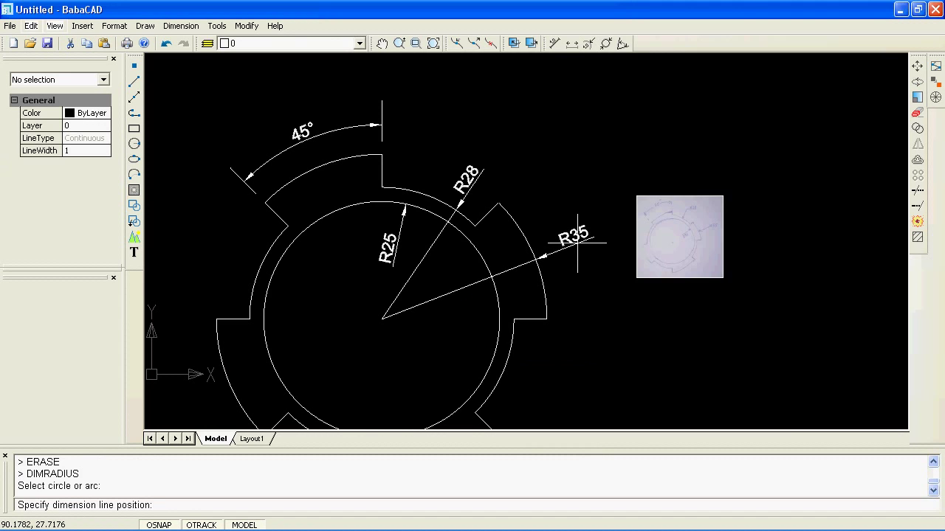
{"action": "left_click", "coordinate": [577, 241]}
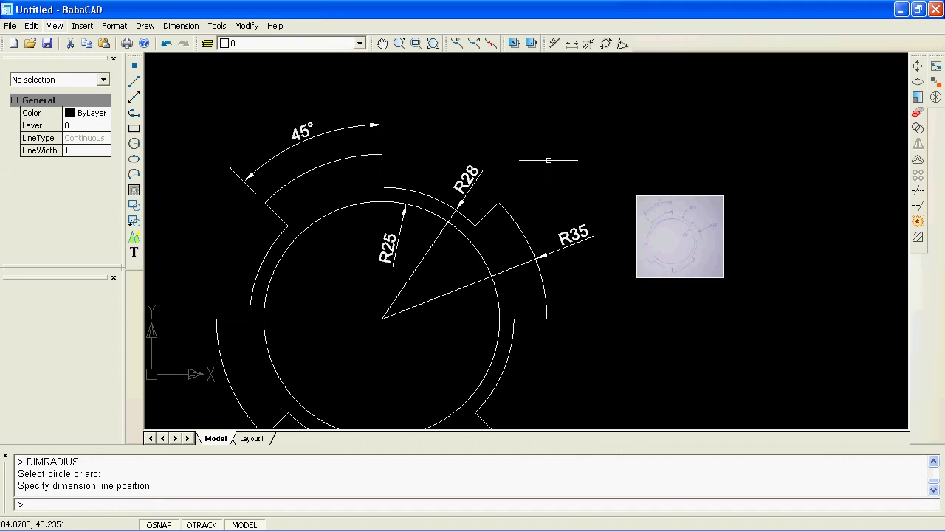
- Zoom and pan the view to frame the whole dimensioned ring and the sketch image
{"action": "scroll", "coordinate": [555, 280], "scroll_direction": "down", "scroll_amount": 2}
{"action": "middle_click_drag", "start_coordinate": [528, 281], "coordinate": [529, 240]}
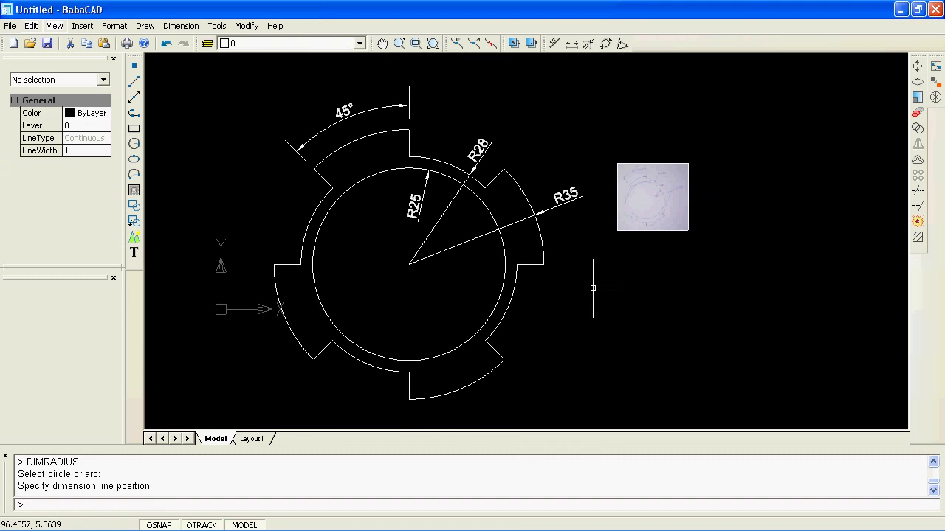
{"action": "scroll", "coordinate": [656, 201], "scroll_direction": "up", "scroll_amount": 5}
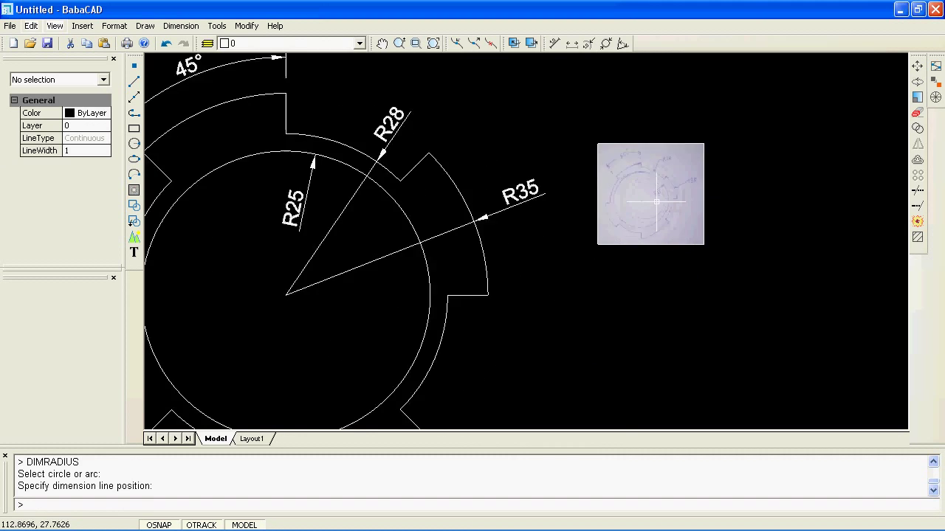
{"action": "middle_click_drag", "start_coordinate": [671, 221], "coordinate": [655, 255]}
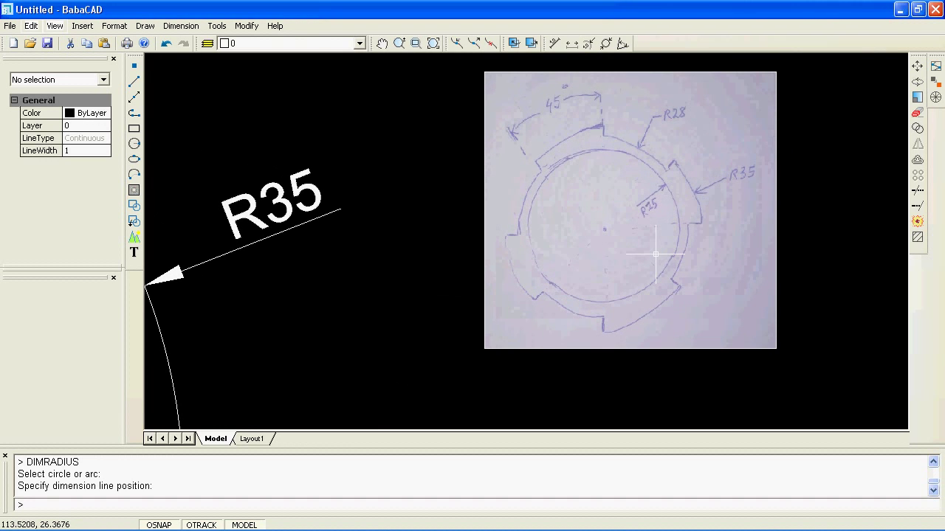
{"action": "scroll", "coordinate": [655, 255], "scroll_direction": "down", "scroll_amount": 5}
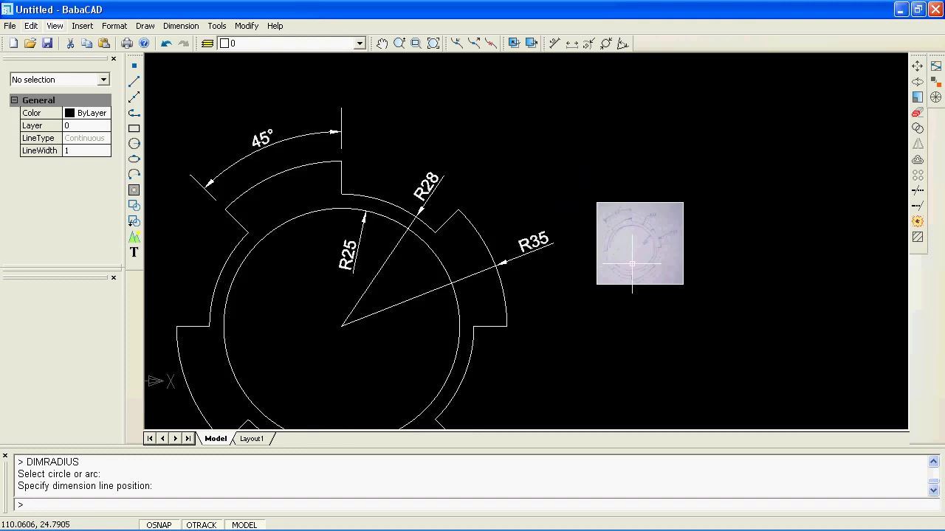
{"action": "middle_click_drag", "start_coordinate": [625, 272], "coordinate": [605, 232]}
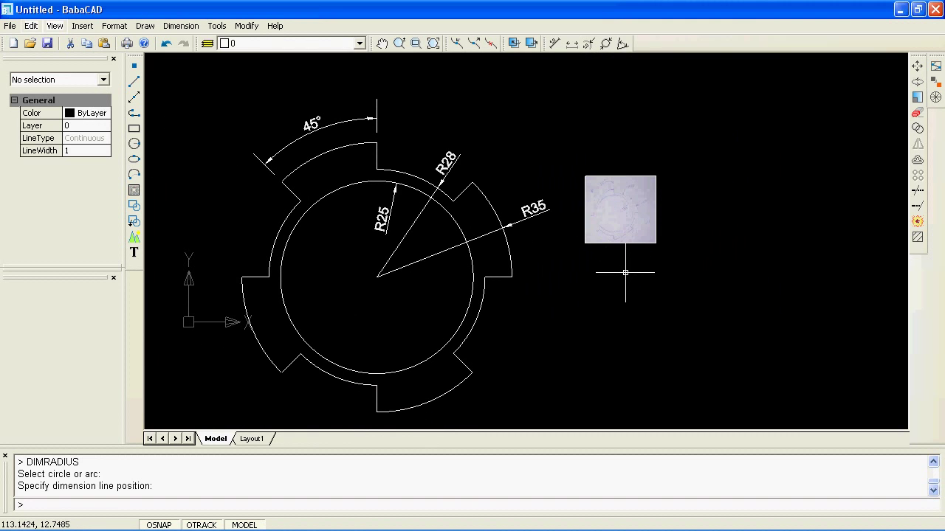
- Delete the old reference image from the drawing
{"action": "left_click", "coordinate": [623, 243]}
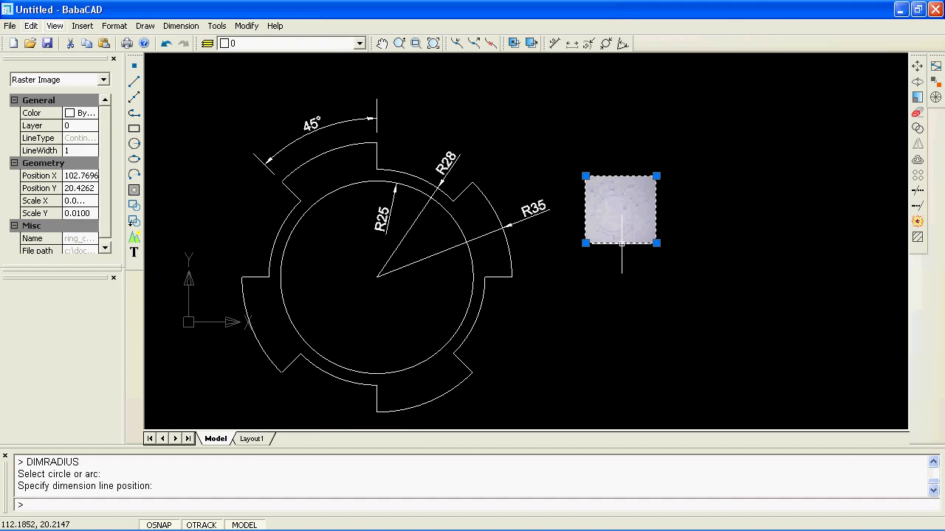
{"action": "right_click", "coordinate": [622, 244]}
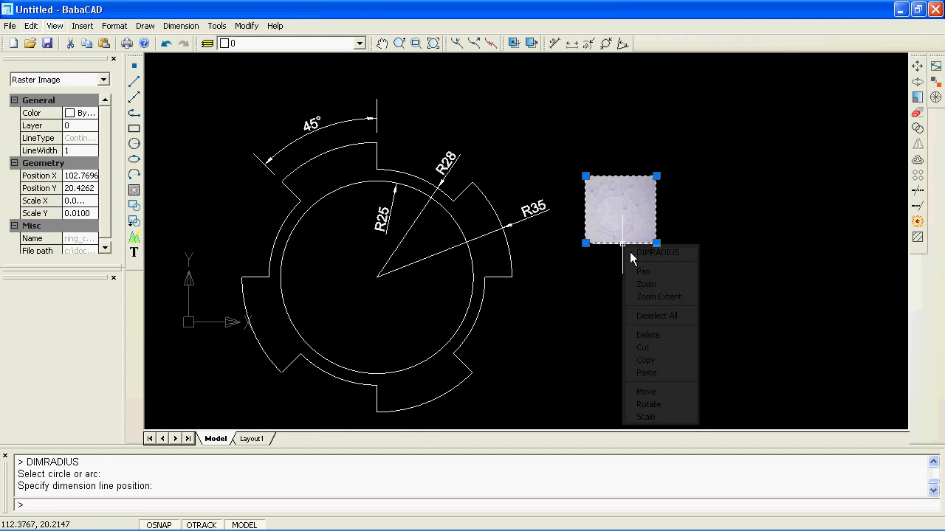
{"action": "left_click", "coordinate": [669, 338]}
- Start a raster image insert and load ring_complex1c.jpg
{"action": "scroll", "coordinate": [165, 209], "scroll_direction": "down", "scroll_amount": 1}
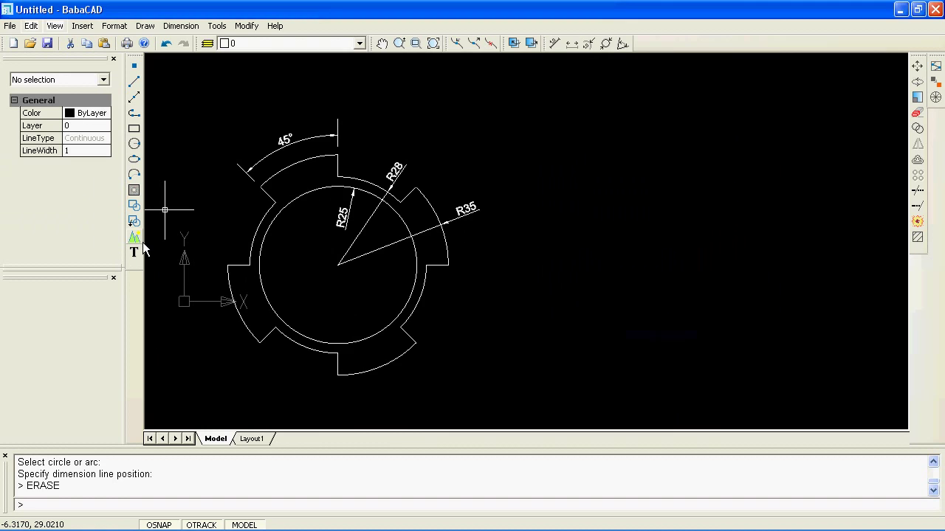
{"action": "left_click", "coordinate": [135, 238]}
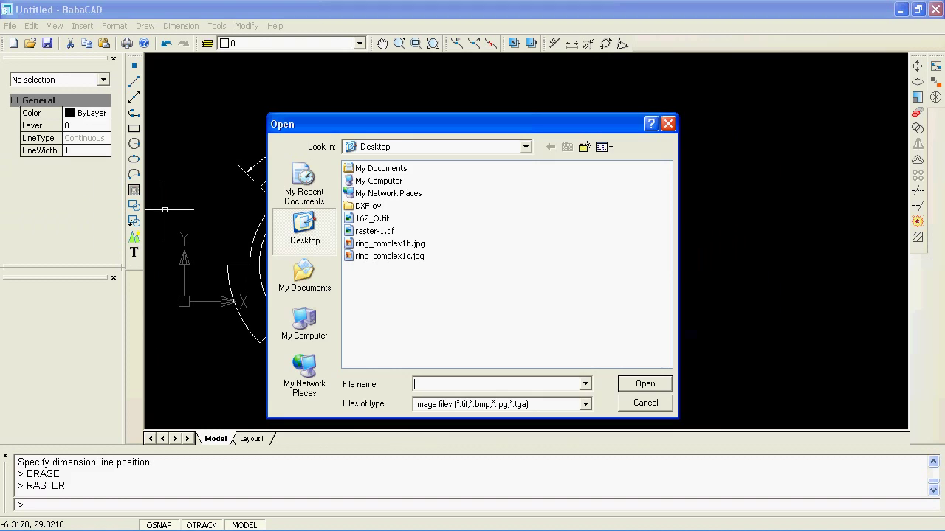
{"action": "double_click", "coordinate": [401, 265]}
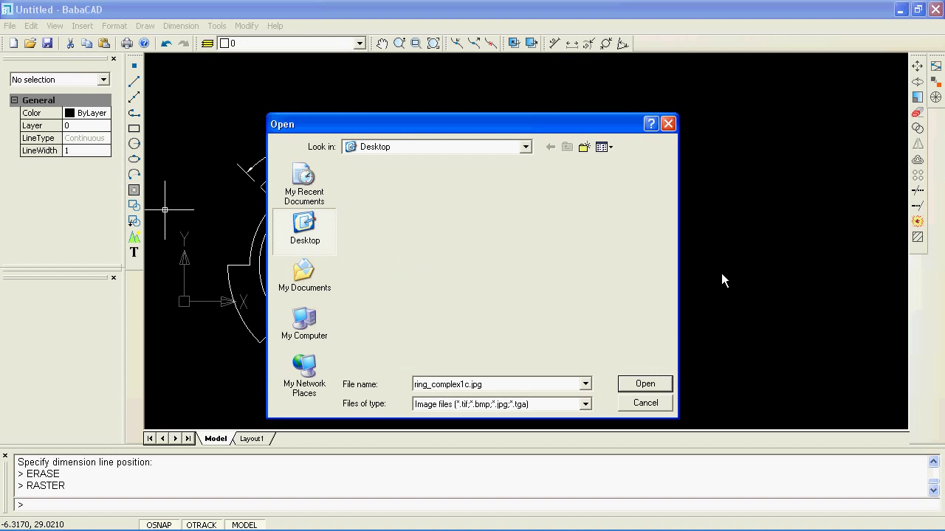
{"action": "key", "text": "Return"}
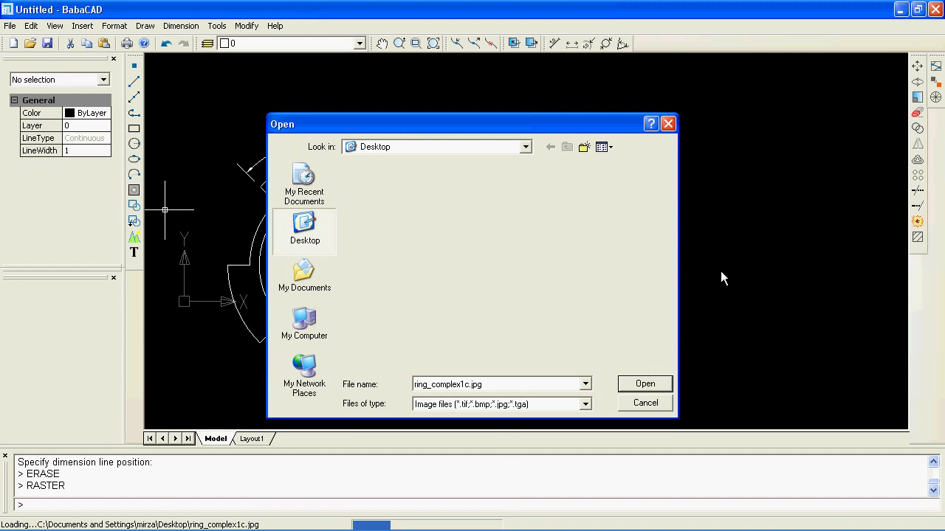
{"action": "middle_click_drag", "start_coordinate": [437, 137], "coordinate": [451, 219]}
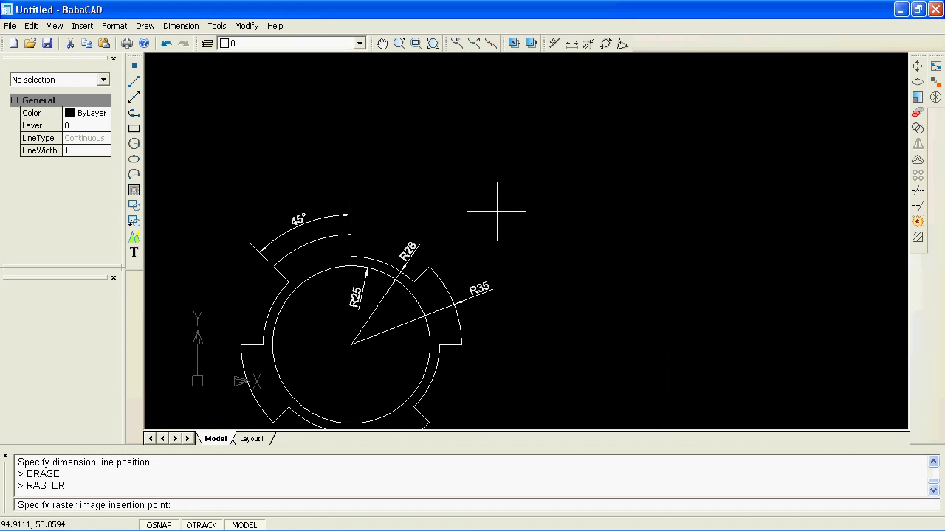
- Insert ring_complex1c.jpg above the ring at 0.02 scale and frame both in view
{"action": "left_click", "coordinate": [462, 256]}
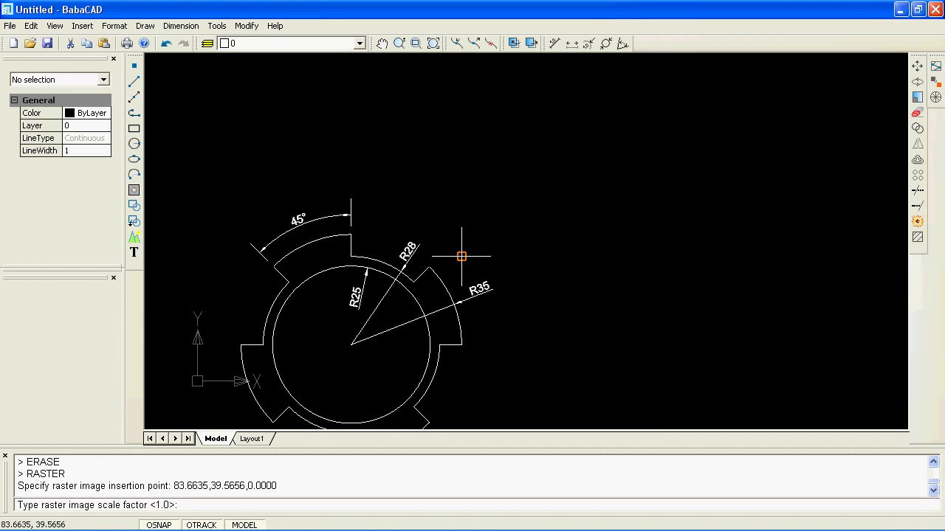
{"action": "type", "text": "0.02"}
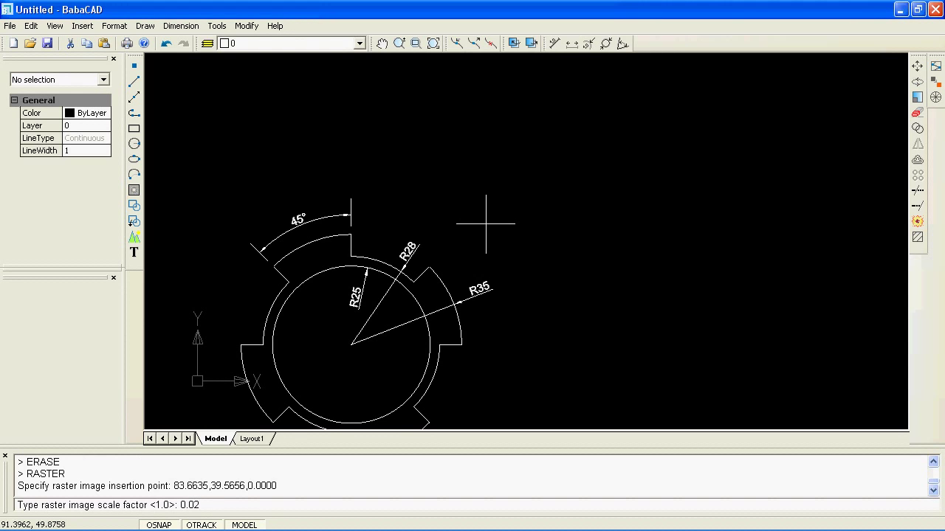
{"action": "key", "text": "Return"}
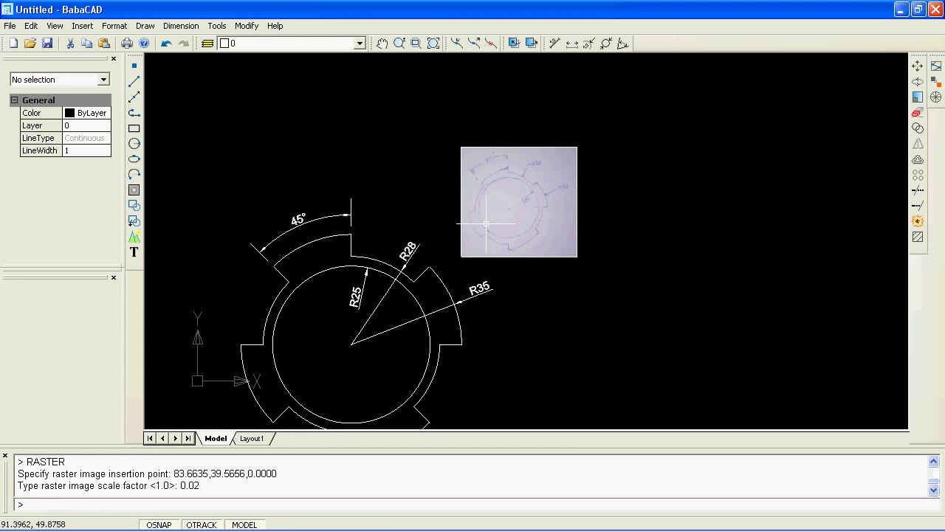
{"action": "scroll", "coordinate": [431, 272], "scroll_direction": "up", "scroll_amount": 2}
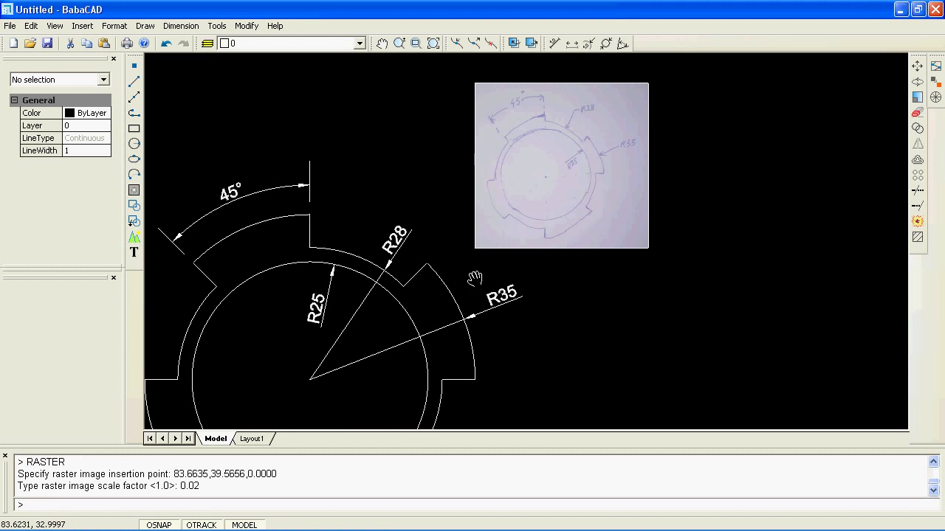
{"action": "middle_click_drag", "start_coordinate": [475, 277], "coordinate": [522, 250]}
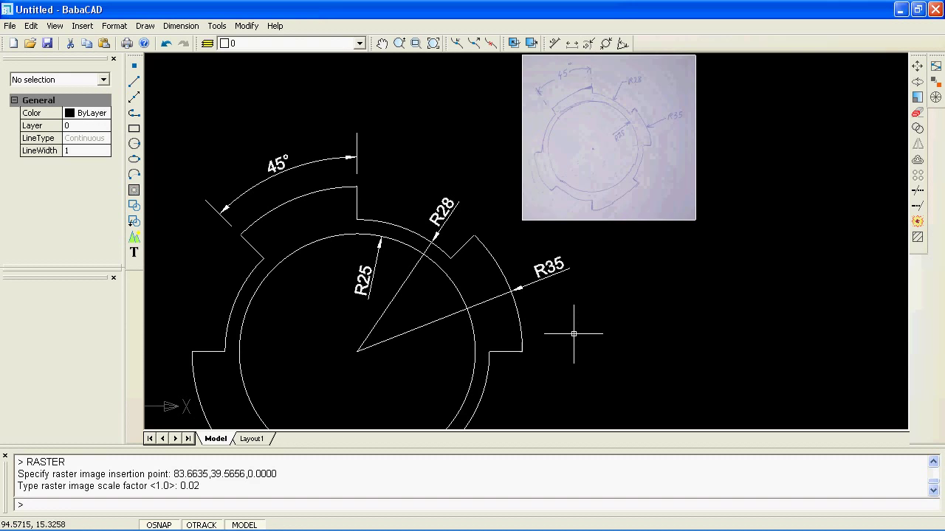
{"action": "mouse_move", "coordinate": [574, 336]}
{"action": "middle_mouse_down"}
{"action": "mouse_move", "coordinate": [589, 250]}
{"action": "mouse_move", "coordinate": [564, 340]}
{"action": "mouse_move", "coordinate": [632, 249]}
{"action": "mouse_move", "coordinate": [531, 291]}
{"action": "middle_mouse_up"}
{"action": "scroll", "coordinate": [624, 251], "scroll_direction": "down", "scroll_amount": 1}
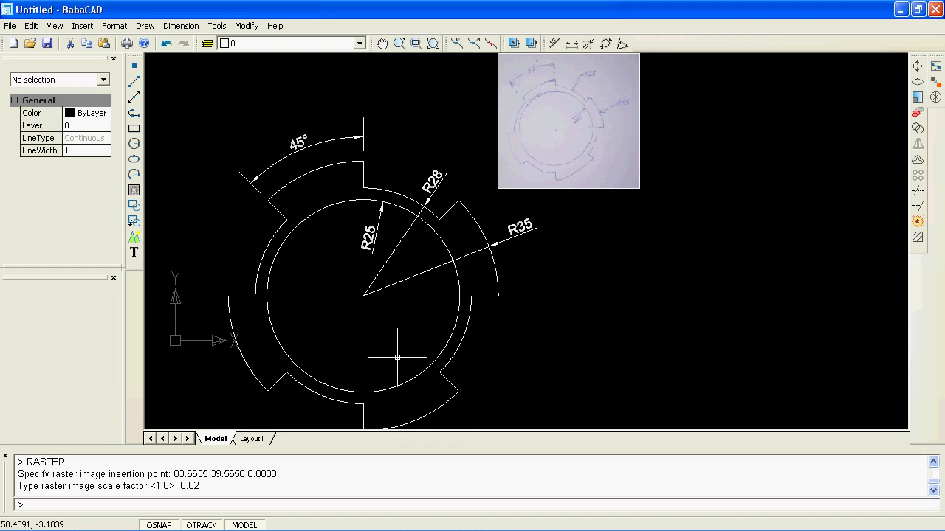
{"action": "left_click", "coordinate": [258, 444]}
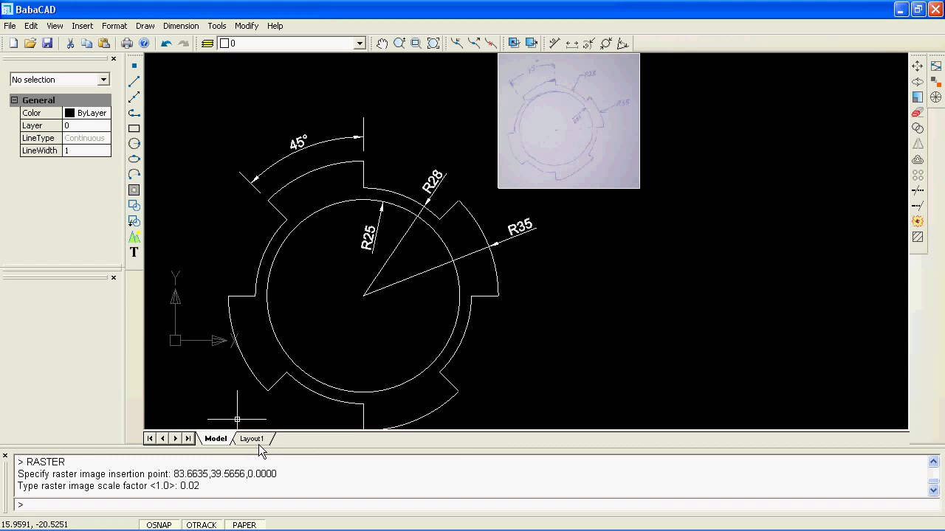
- Switch the Layout1 viewport to model space and frame the ring and sketch inside it
{"action": "left_click", "coordinate": [259, 443]}
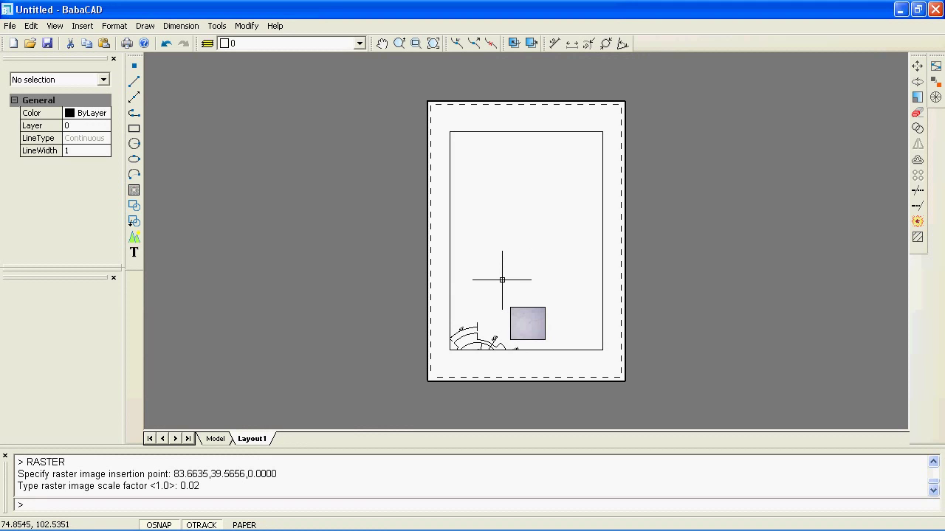
{"action": "middle_click_drag", "start_coordinate": [502, 280], "coordinate": [472, 283]}
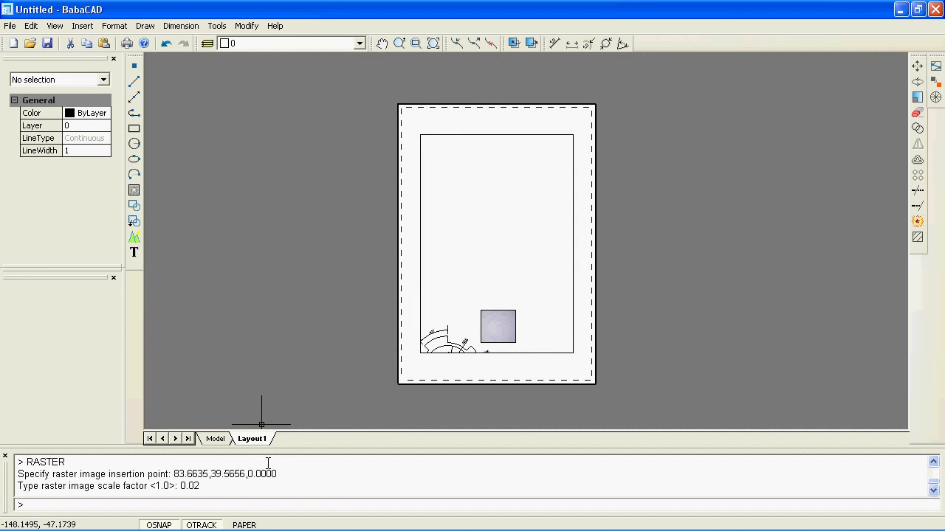
{"action": "left_click", "coordinate": [245, 525]}
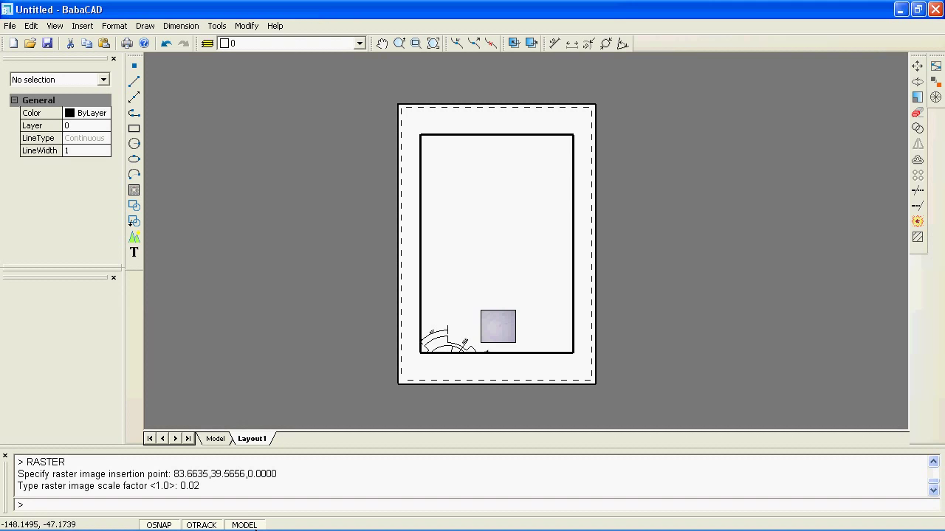
{"action": "scroll", "coordinate": [472, 277], "scroll_direction": "up", "scroll_amount": 1}
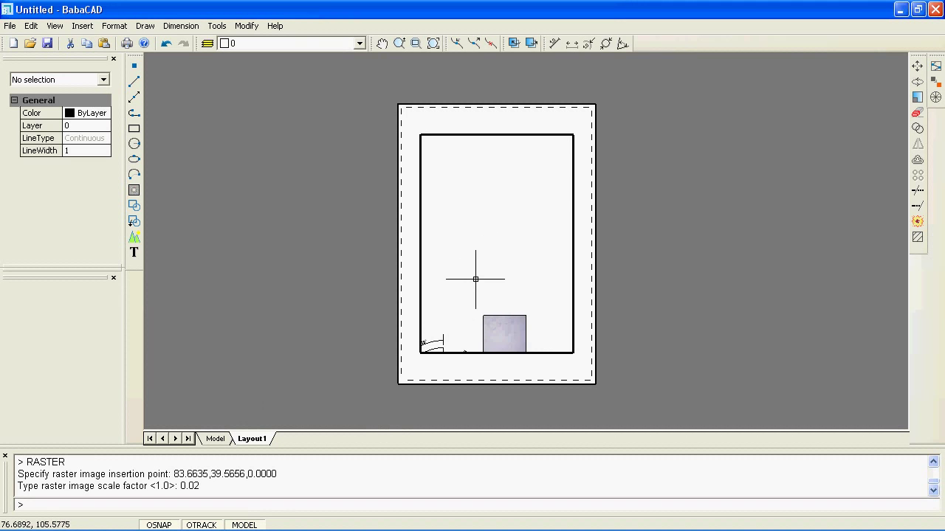
{"action": "middle_click_drag", "start_coordinate": [477, 274], "coordinate": [521, 194]}
{"action": "middle_click_drag", "start_coordinate": [499, 276], "coordinate": [489, 249]}
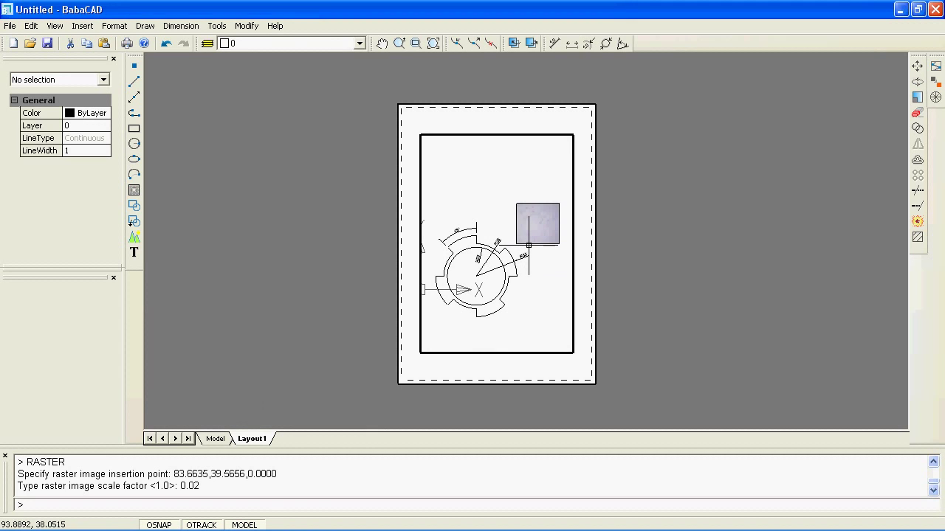
- Move the sketch image from its lower-left corner to a spot above the ring
{"action": "left_click", "coordinate": [528, 244]}
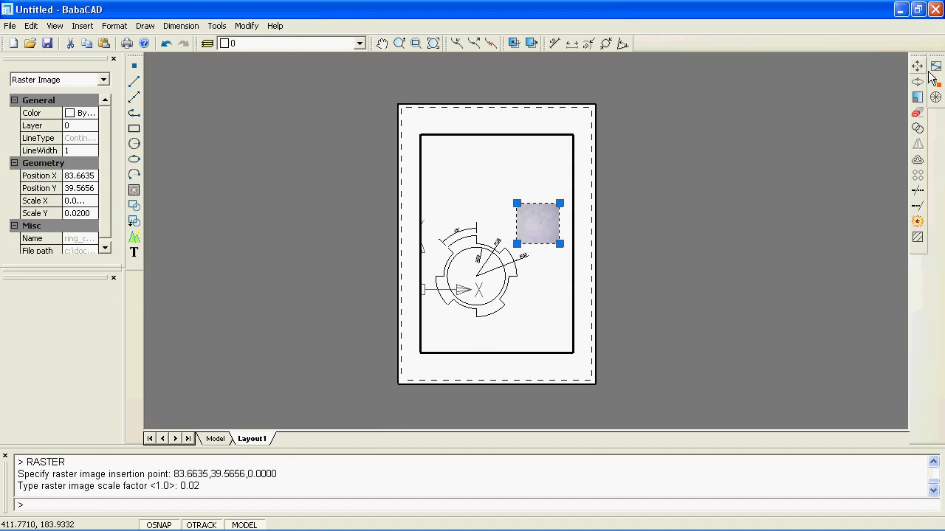
{"action": "left_click", "coordinate": [917, 67]}
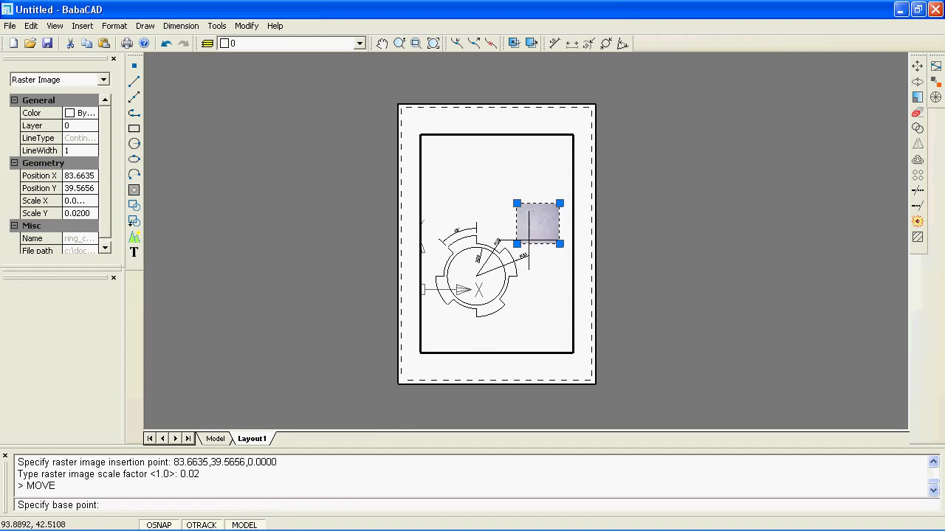
{"action": "left_click", "coordinate": [517, 243]}
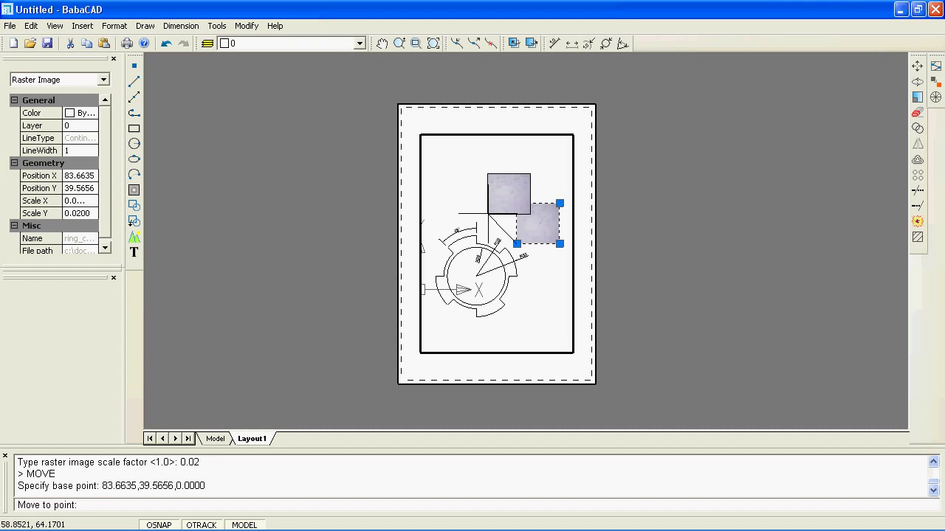
{"action": "left_click", "coordinate": [487, 221]}
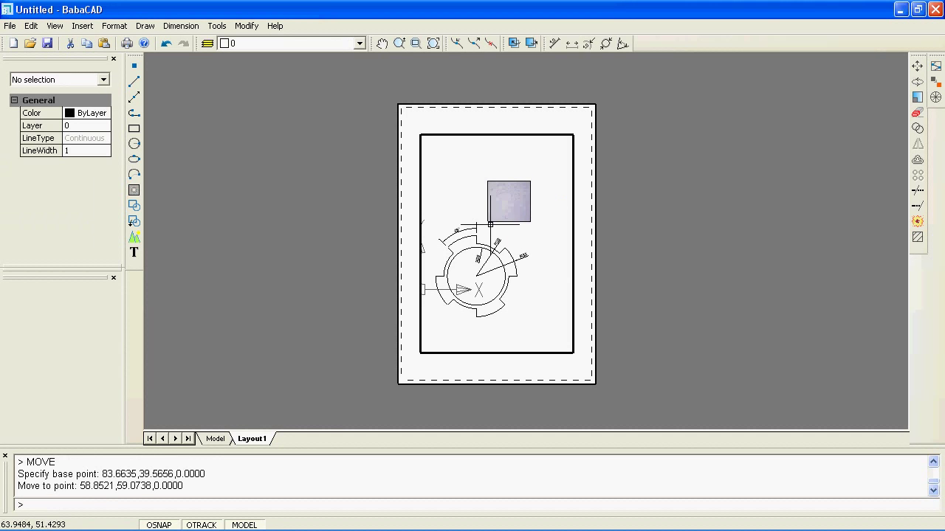
- Enlarge the drawing in the viewport, then return to paper space and recentre the sheet
{"action": "scroll", "coordinate": [485, 260], "scroll_direction": "up", "scroll_amount": 1}
{"action": "middle_click_drag", "start_coordinate": [485, 265], "coordinate": [498, 273]}
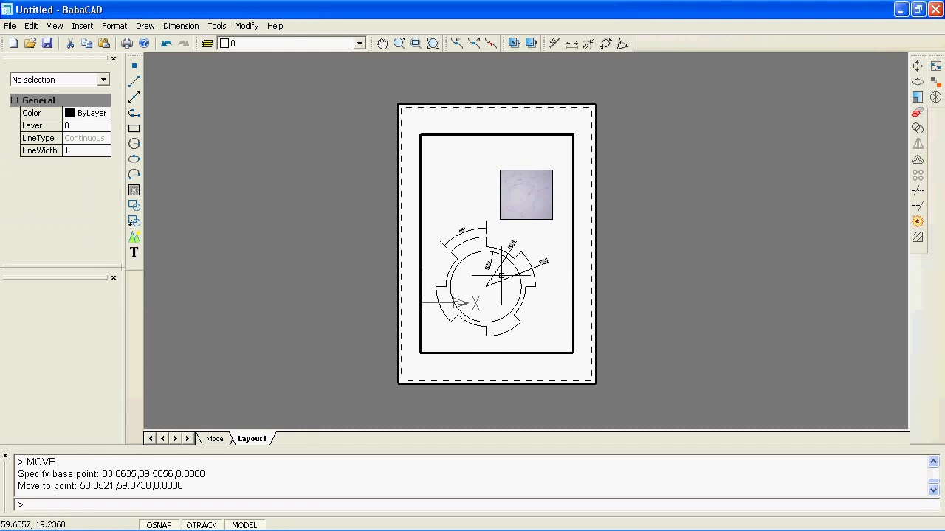
{"action": "scroll", "coordinate": [503, 276], "scroll_direction": "up", "scroll_amount": 1}
{"action": "middle_click_drag", "start_coordinate": [502, 276], "coordinate": [507, 271]}
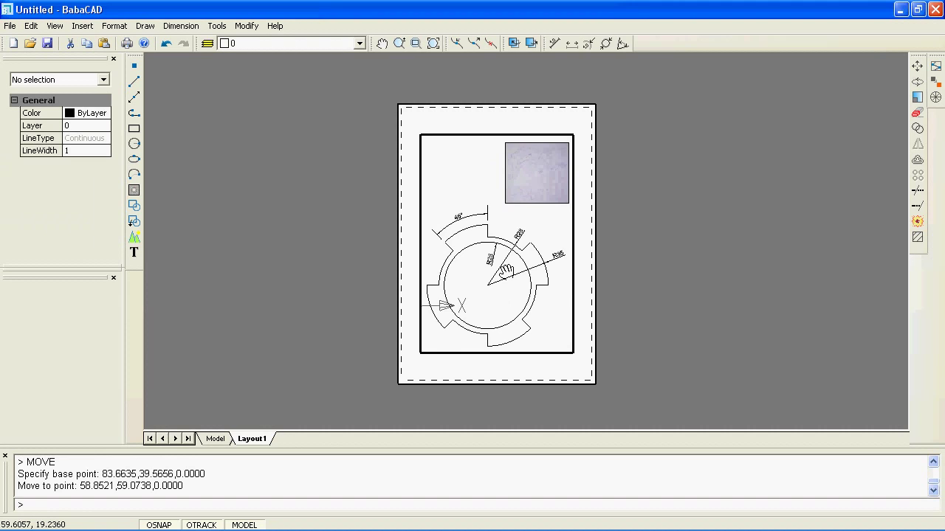
{"action": "double_click", "coordinate": [581, 241]}
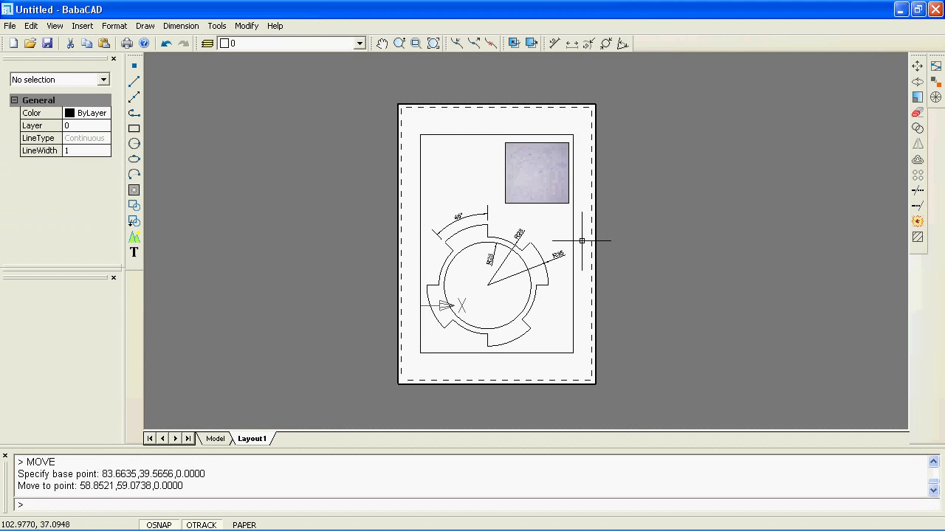
{"action": "scroll", "coordinate": [517, 232], "scroll_direction": "up", "scroll_amount": 1}
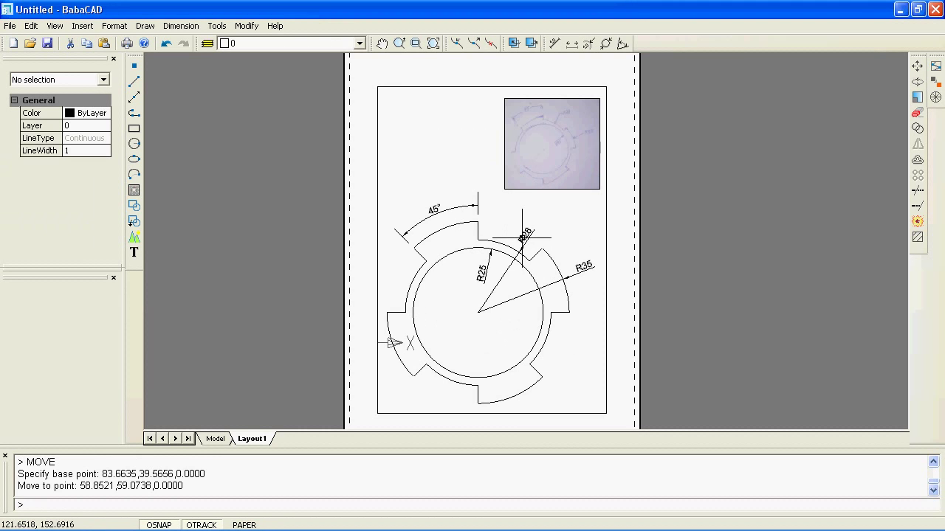
{"action": "middle_click_drag", "start_coordinate": [517, 232], "coordinate": [476, 224]}
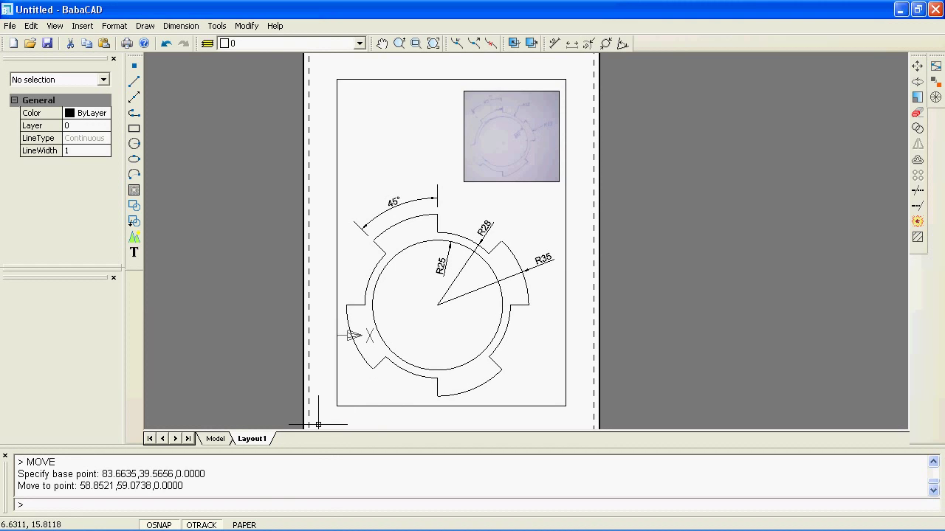
- Set the Layout1 sheet's plot scale to 0.5
{"action": "right_click", "coordinate": [269, 447]}
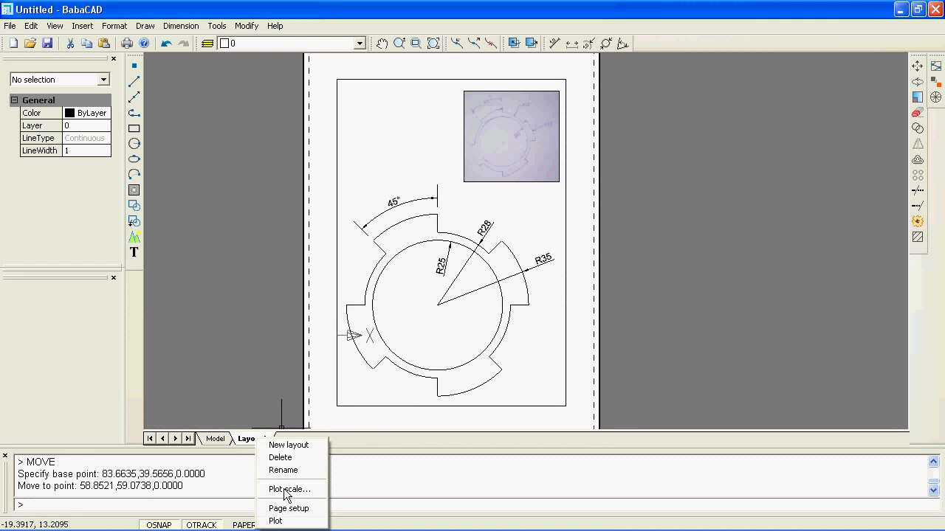
{"action": "left_click", "coordinate": [325, 493]}
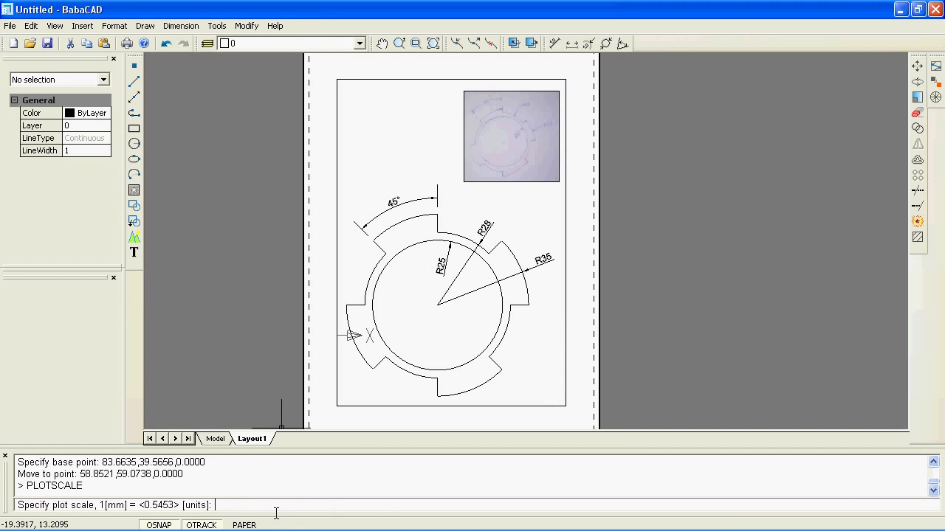
{"action": "type", "text": "0.5"}
{"action": "key", "text": "Return"}
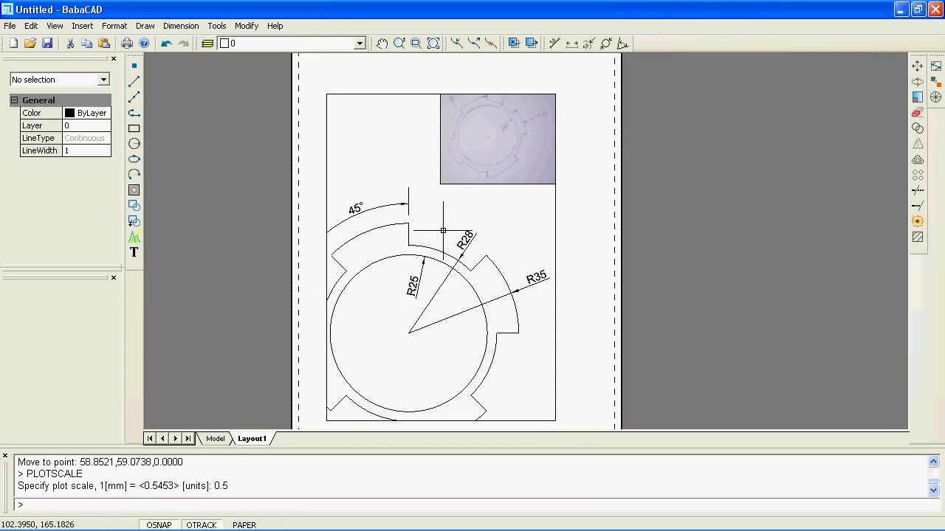
- Widen the viewport by pulling its top corners up and out toward the sheet margins
{"action": "left_click", "coordinate": [555, 206]}
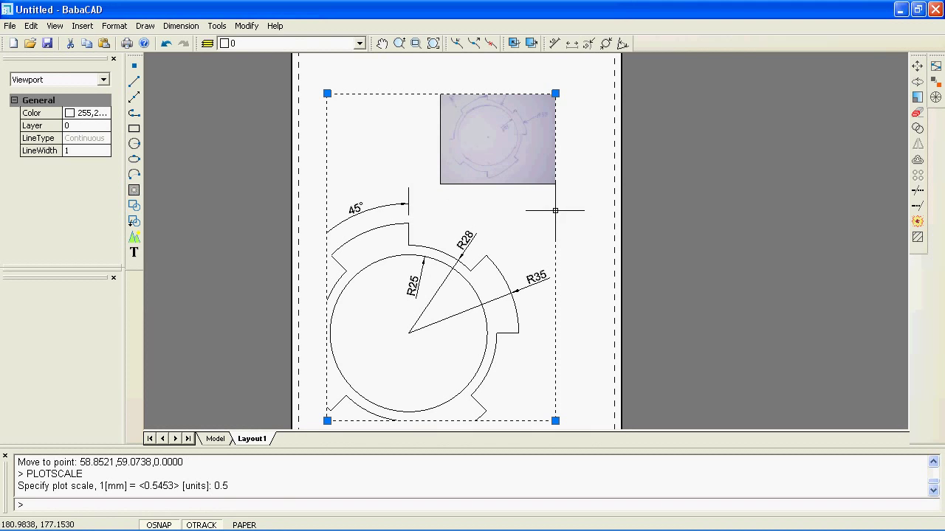
{"action": "left_click", "coordinate": [589, 65]}
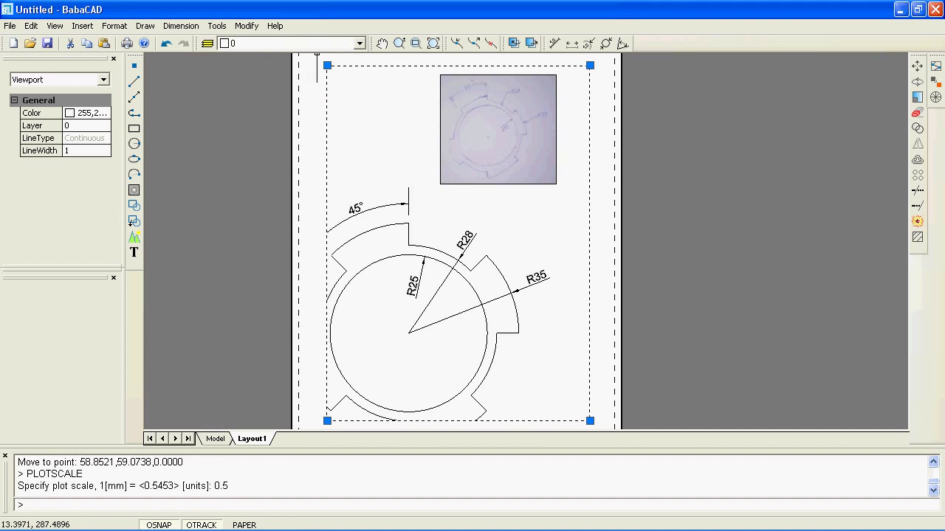
{"action": "left_click", "coordinate": [327, 65]}
{"action": "left_click", "coordinate": [310, 65]}
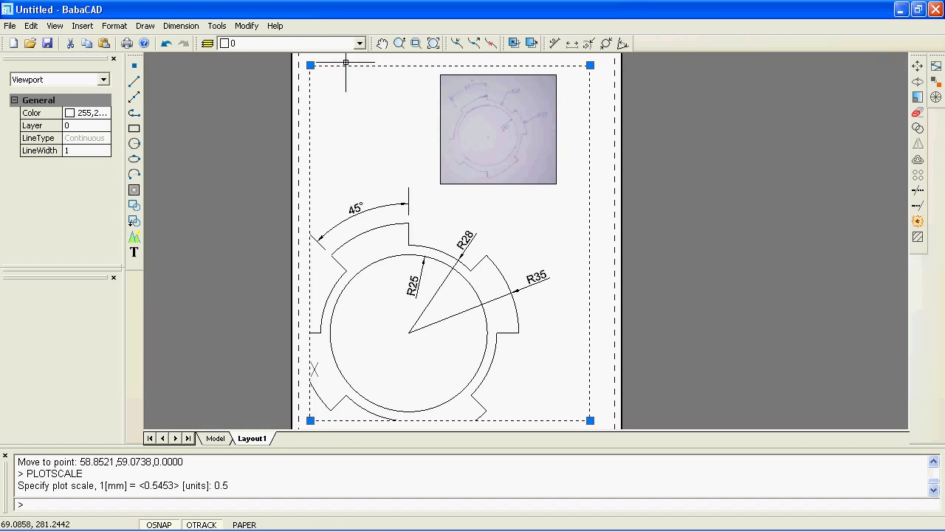
{"action": "left_click", "coordinate": [589, 65]}
{"action": "left_click", "coordinate": [605, 65]}
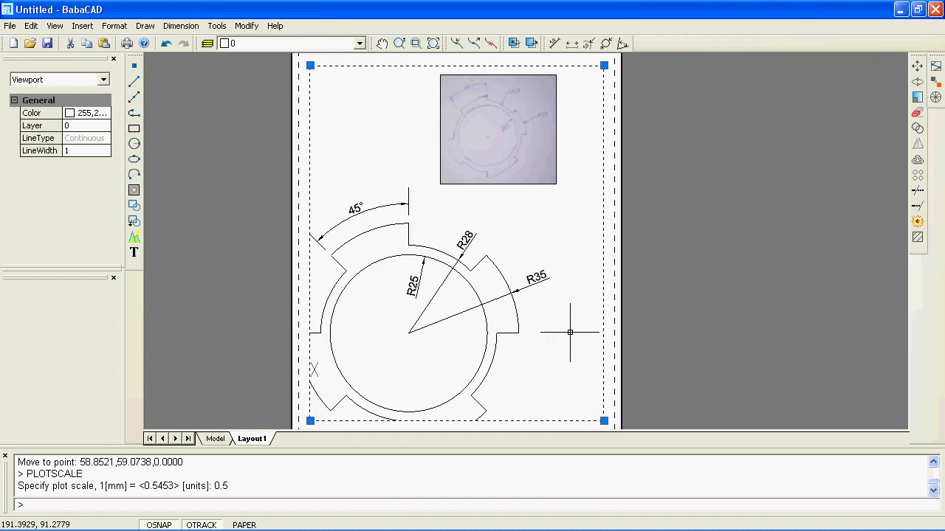
- Stretch the viewport's bottom-left corner down so the ring's lower part is framed
{"action": "scroll", "coordinate": [581, 299], "scroll_direction": "down", "scroll_amount": 1}
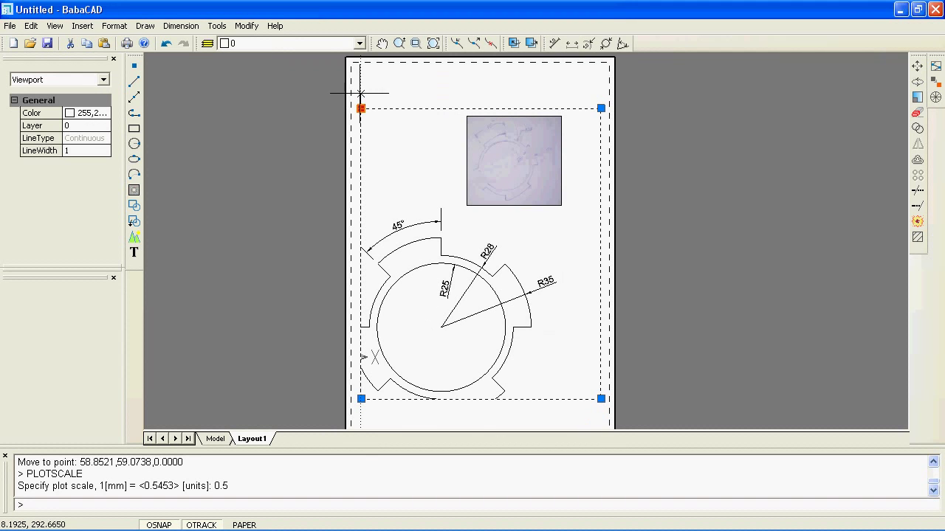
{"action": "middle_click_drag", "start_coordinate": [446, 282], "coordinate": [459, 229]}
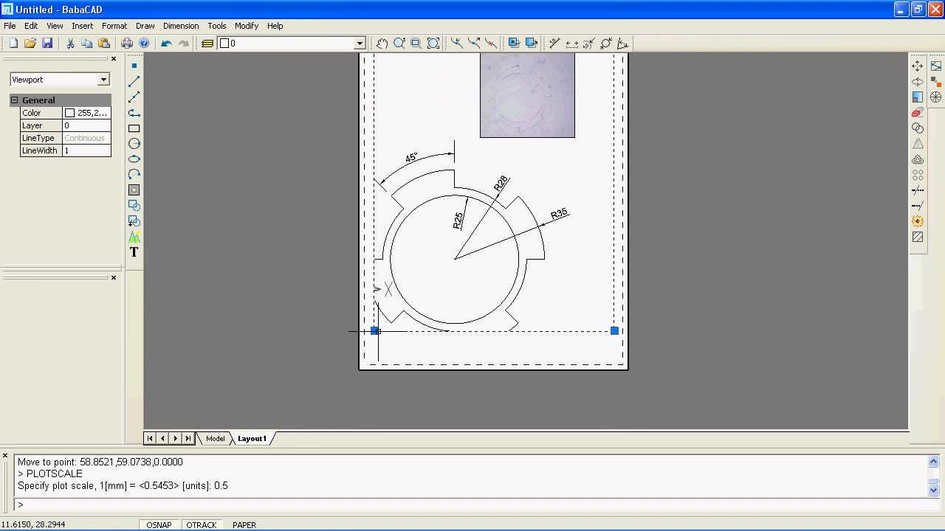
{"action": "left_click", "coordinate": [374, 331]}
{"action": "left_click", "coordinate": [374, 352]}
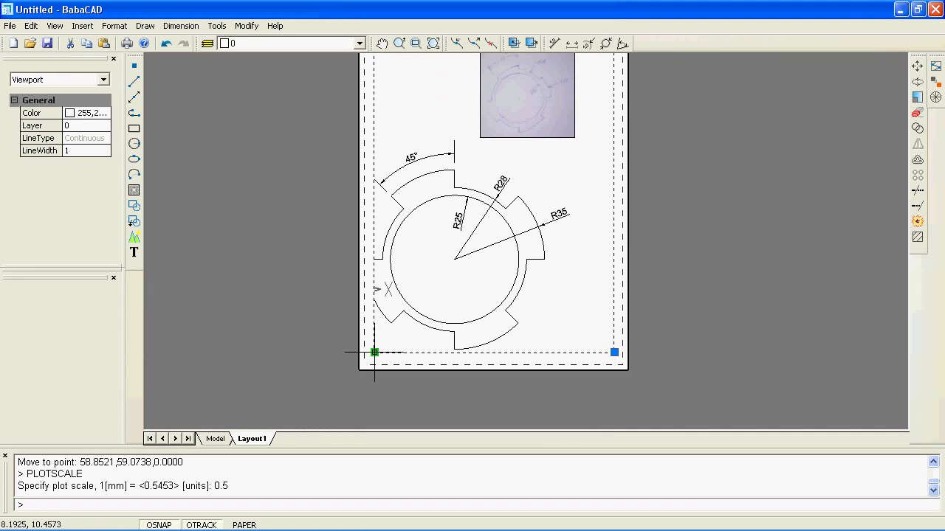
{"action": "middle_click_drag", "start_coordinate": [536, 234], "coordinate": [520, 275]}
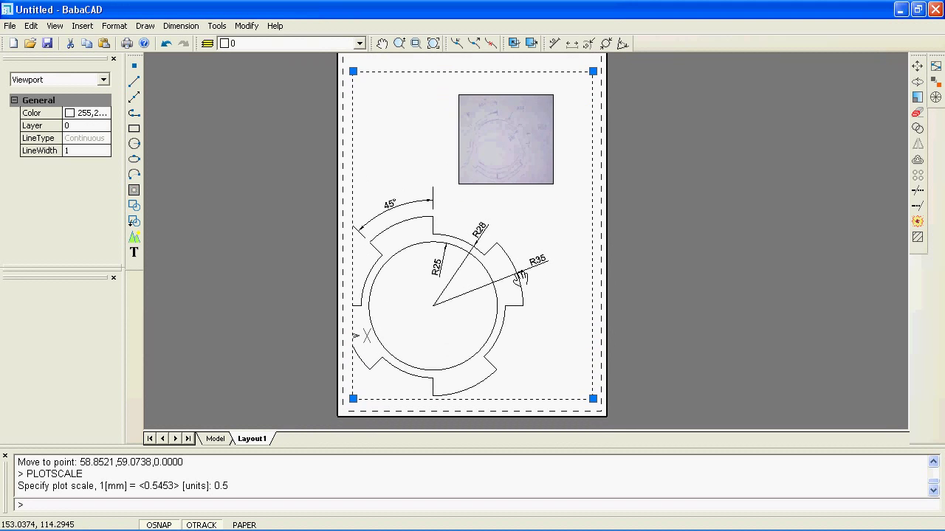
- Inside the viewport, pan the ring drawing right and up so it sits fully in frame
{"action": "double_click", "coordinate": [402, 155]}
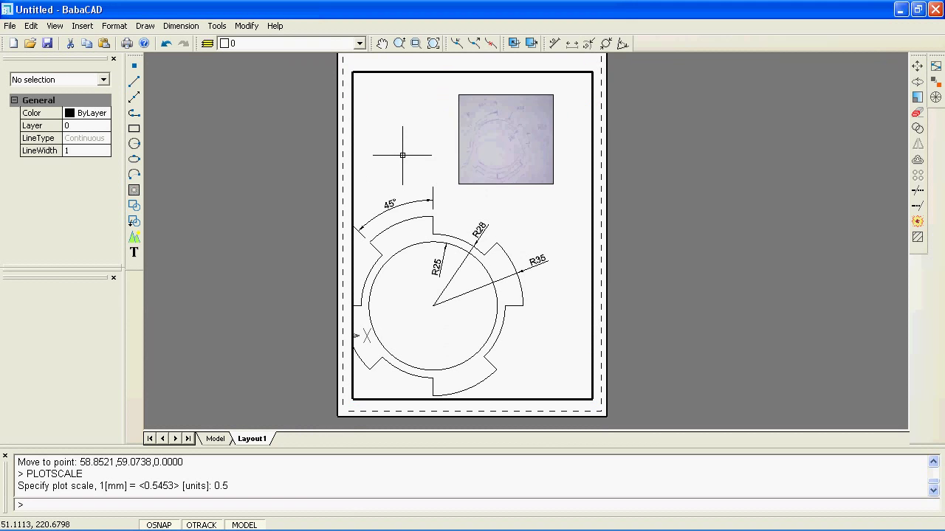
{"action": "left_click", "coordinate": [384, 48]}
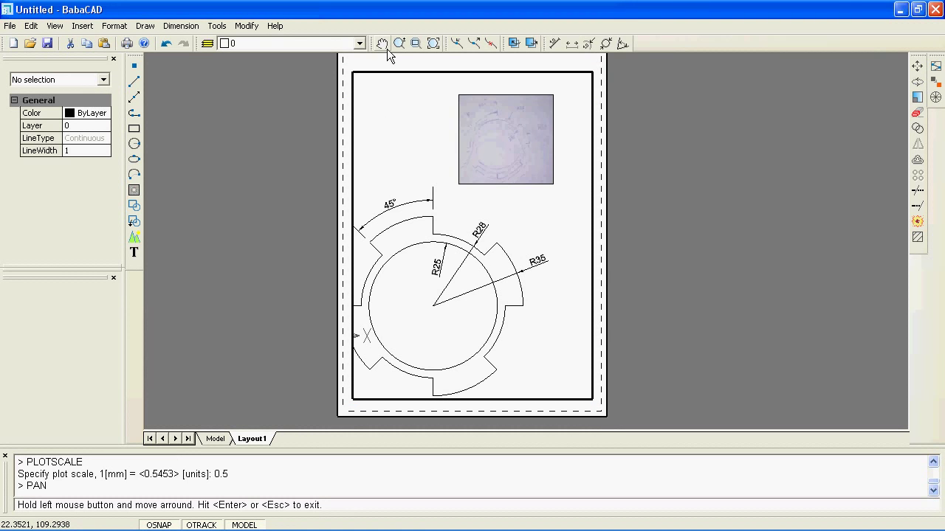
{"action": "left_click_drag", "start_coordinate": [496, 222], "coordinate": [520, 213]}
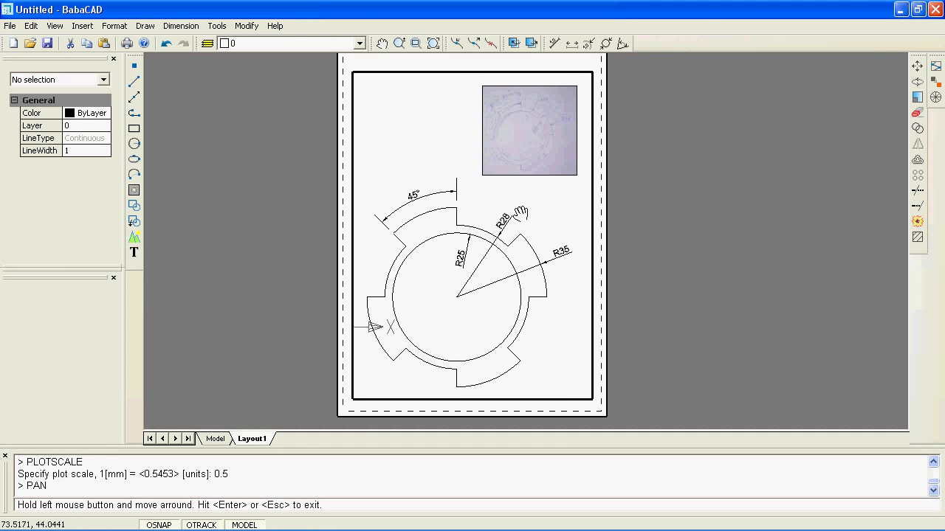
{"action": "right_click", "coordinate": [430, 171]}
{"action": "left_click", "coordinate": [447, 180]}
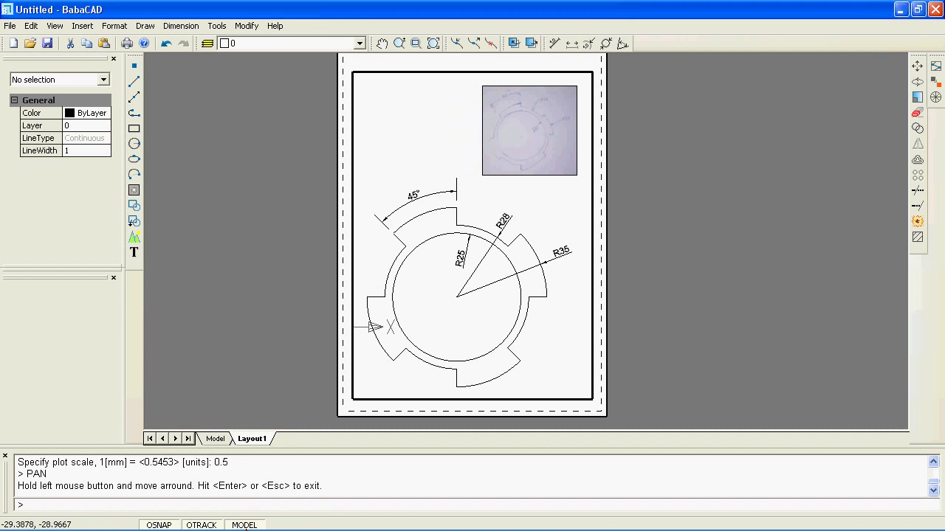
- Return to PAPER space and deselect everything on Layout1
{"action": "left_click", "coordinate": [244, 525]}
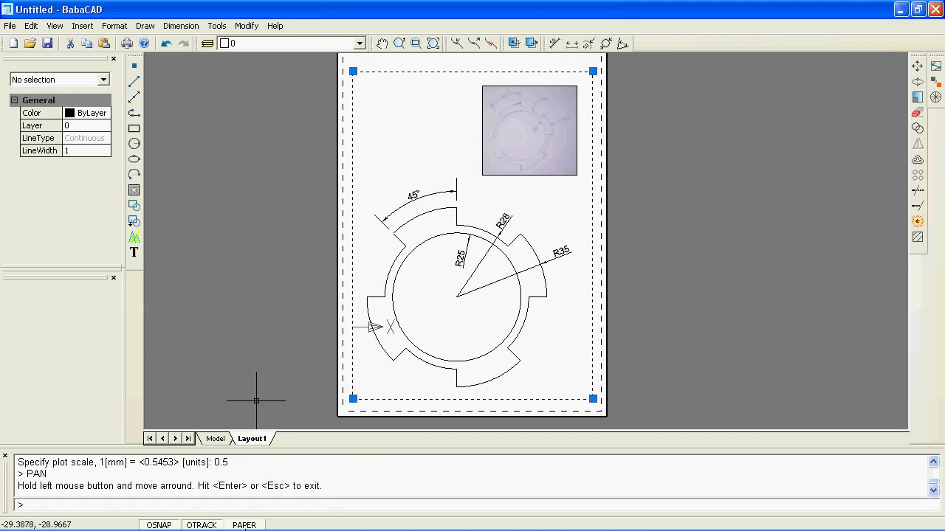
{"action": "right_click", "coordinate": [377, 174]}
{"action": "left_click", "coordinate": [406, 244]}
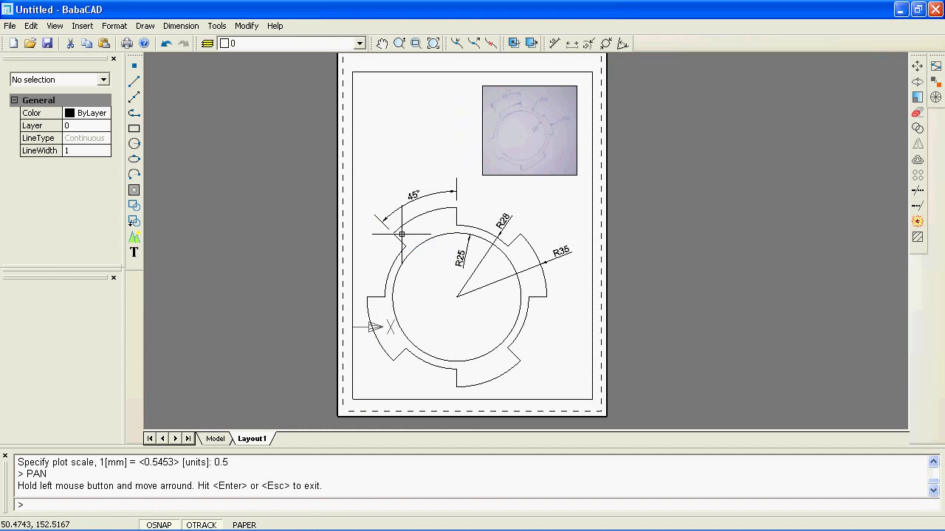
{"action": "left_click_drag", "start_coordinate": [414, 178], "coordinate": [404, 190]}
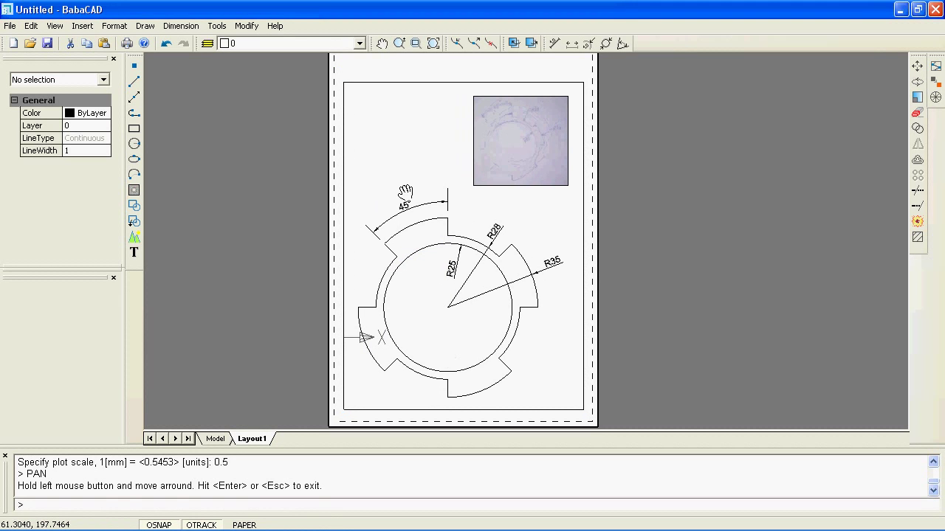
{"action": "right_click", "coordinate": [262, 438]}
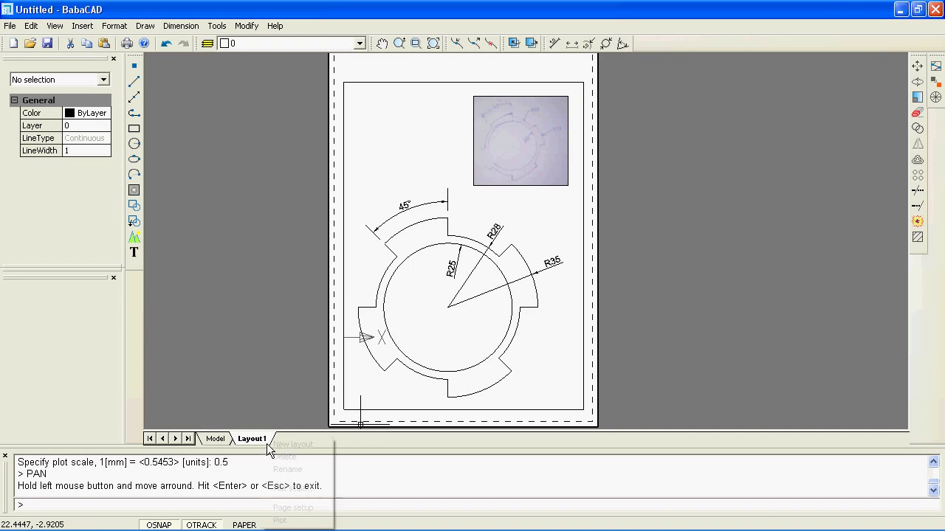
{"action": "left_click", "coordinate": [295, 489]}
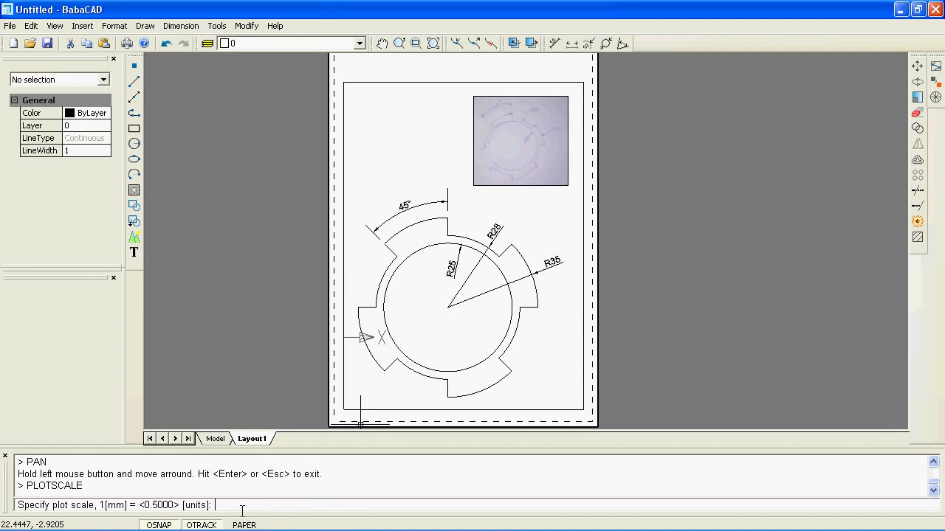
{"action": "key", "text": "Return"}
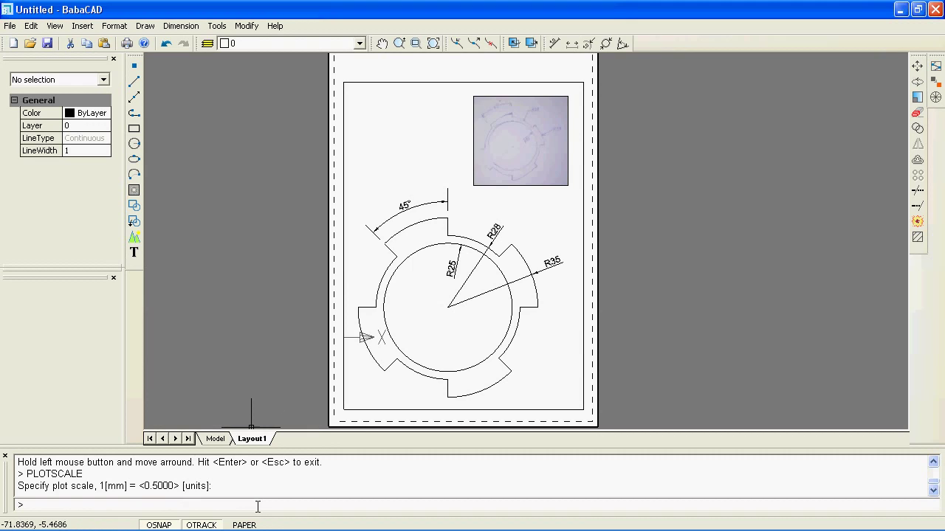
- Place a horizontal 'Ratio 2:1' text, height 8, at the sheet's top-left above the frame
{"action": "left_click", "coordinate": [139, 261]}
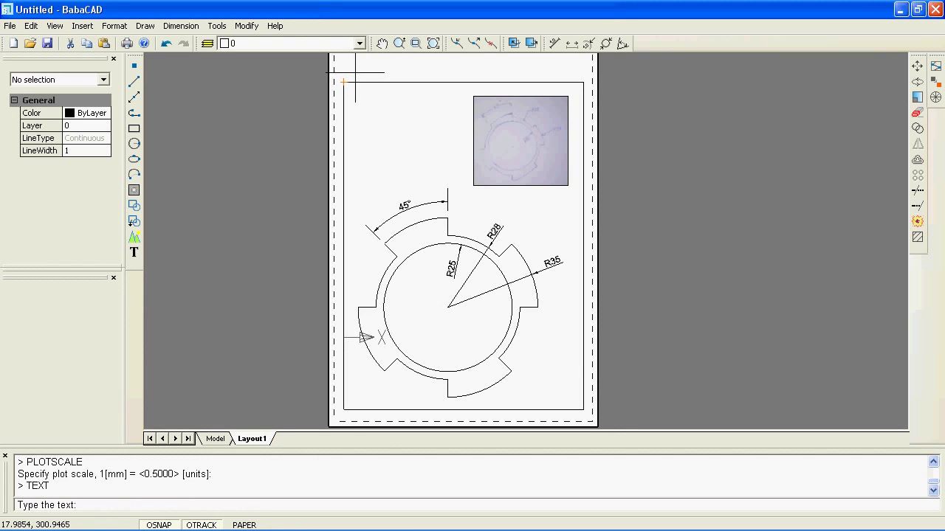
{"action": "type", "text": "Ratio 2:1"}
{"action": "key", "text": "Return"}
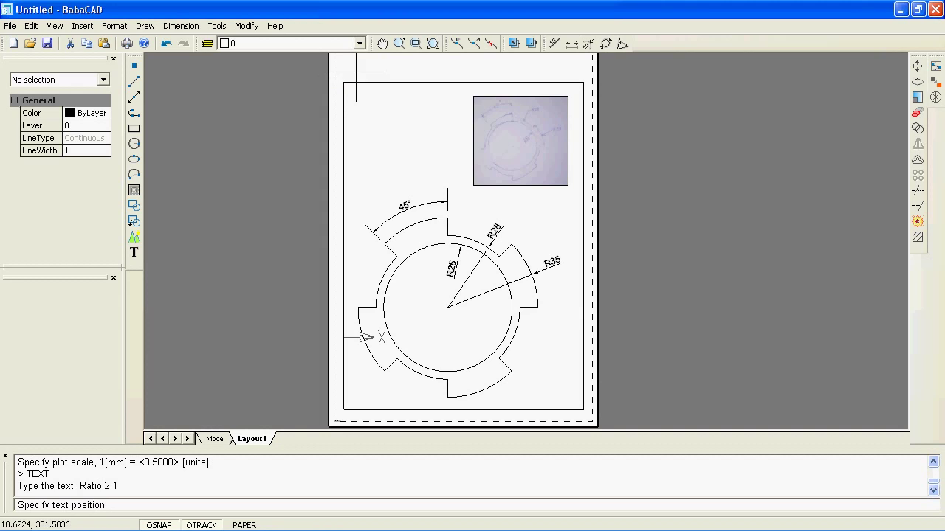
{"action": "left_click", "coordinate": [355, 73]}
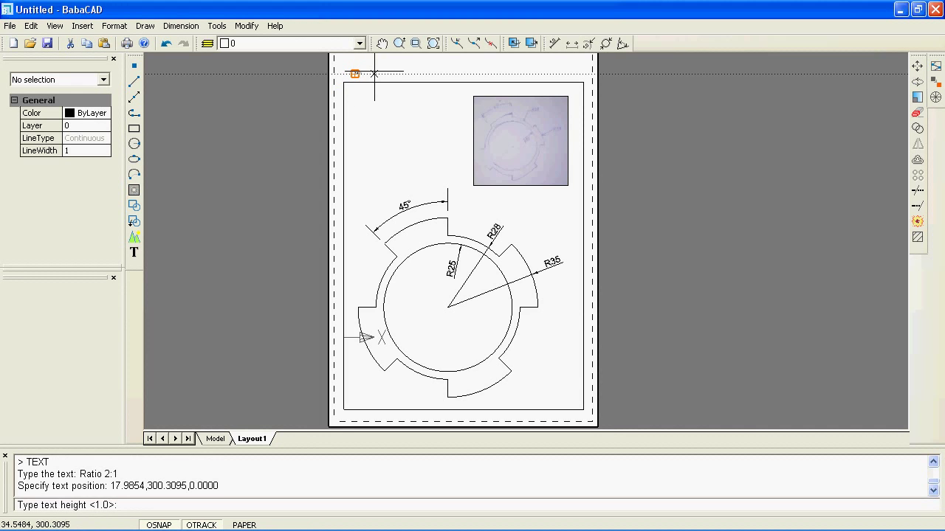
{"action": "type", "text": "8"}
{"action": "key", "text": "Return"}
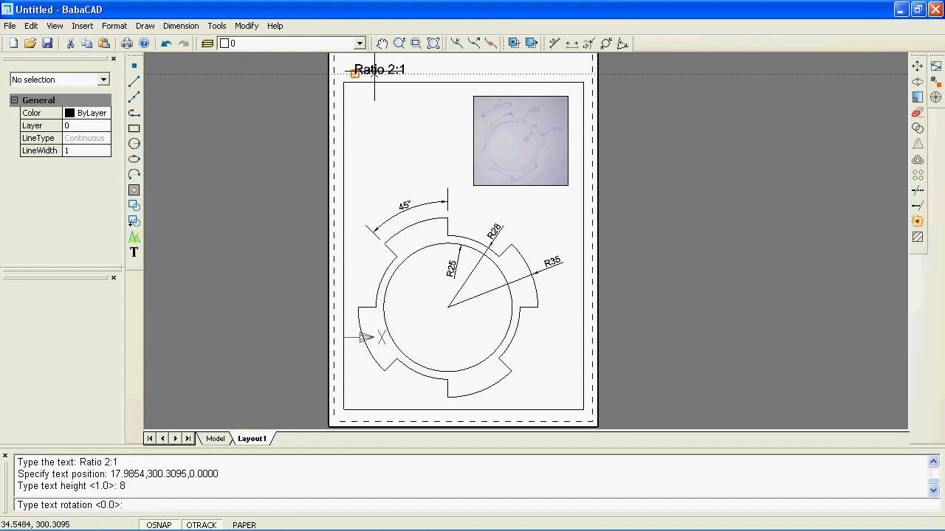
{"action": "key", "text": "Return"}
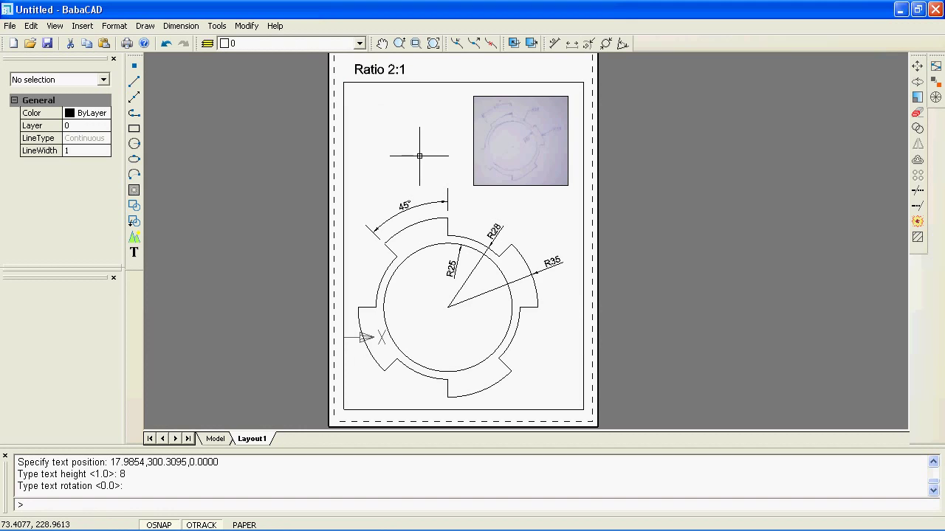
{"action": "middle_click_drag", "start_coordinate": [419, 155], "coordinate": [417, 165]}
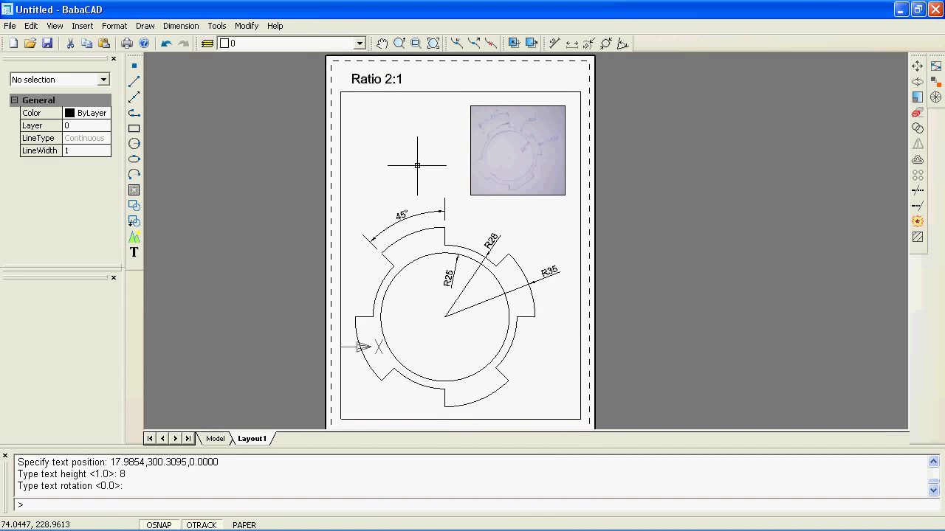